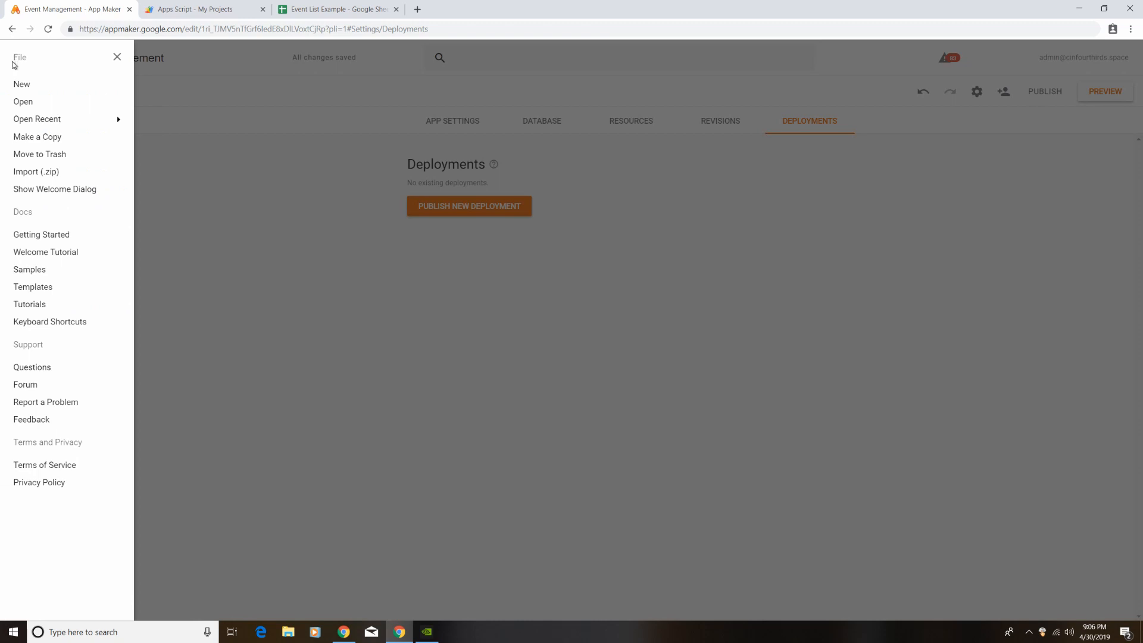
Step: Create a new app from the Blank Application template and name it Event Management App
click(21, 89)
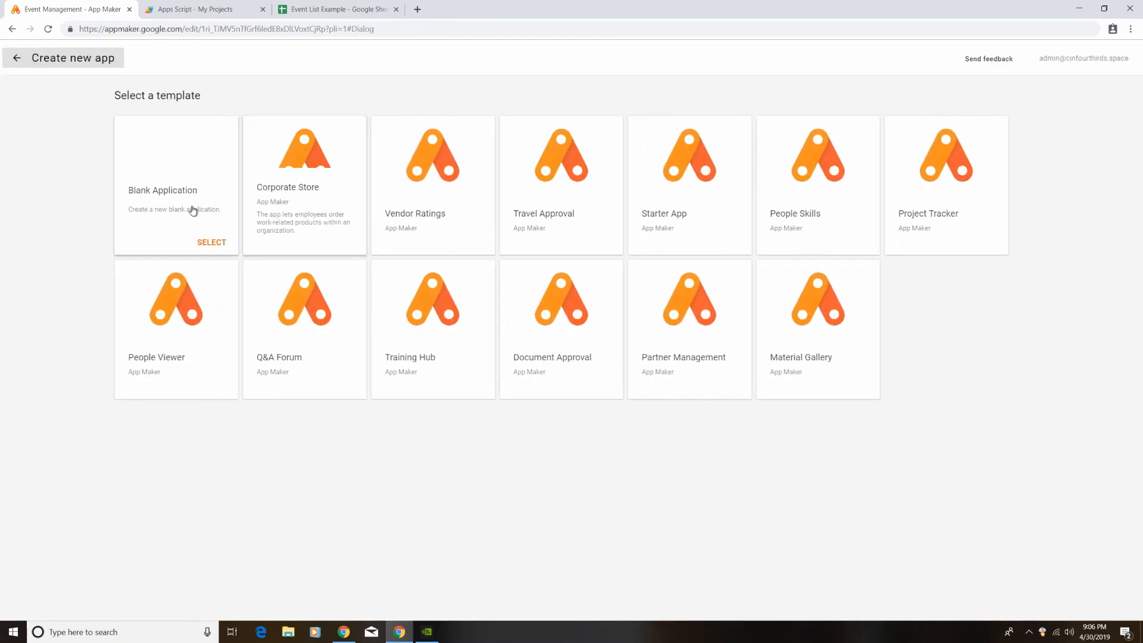
click(211, 242)
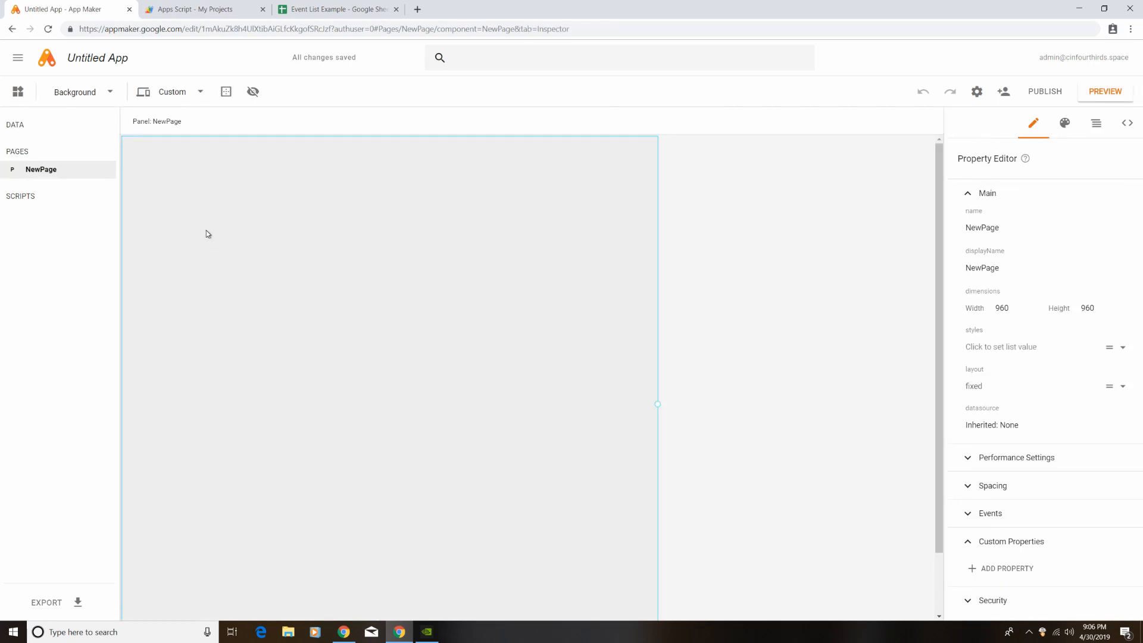
click(97, 59)
drag(159, 65, 15, 67)
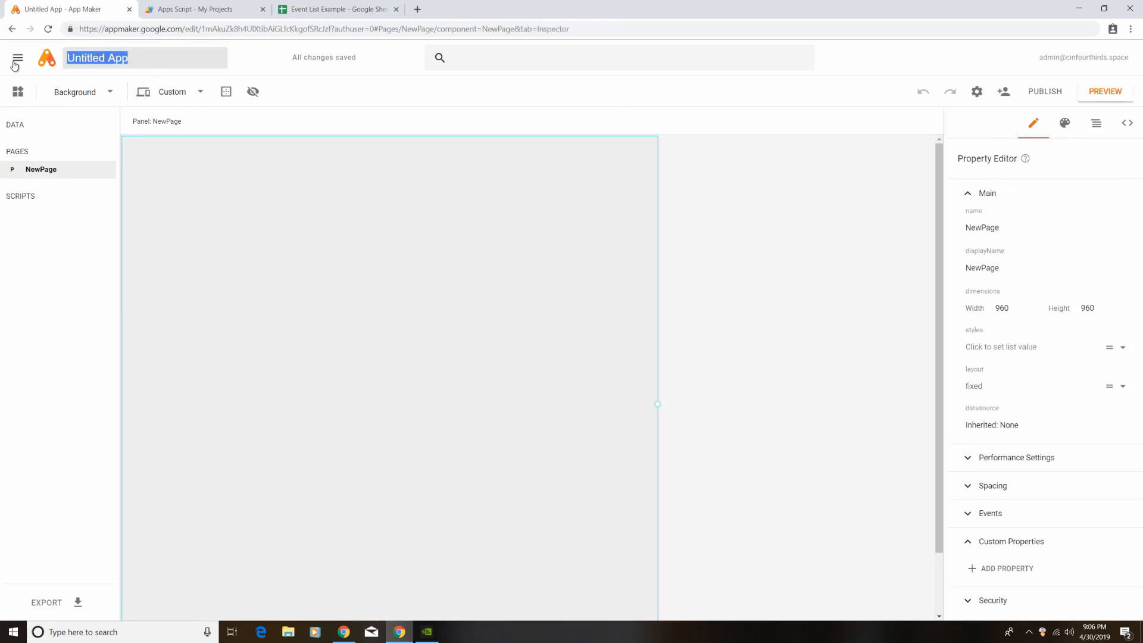
text(Event )
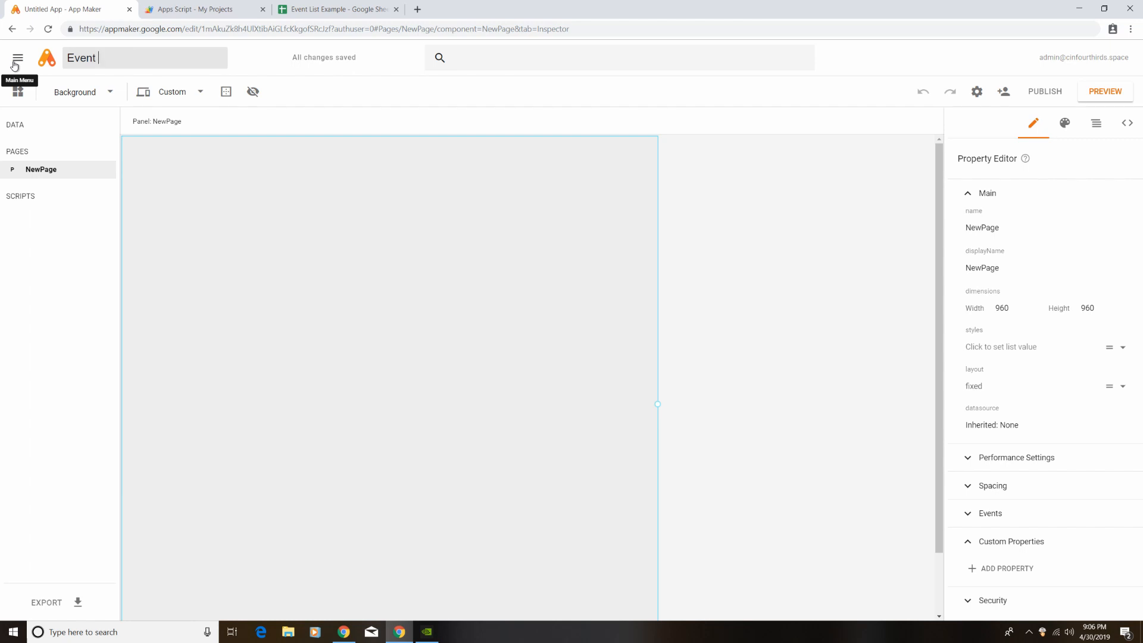
text(Management App)
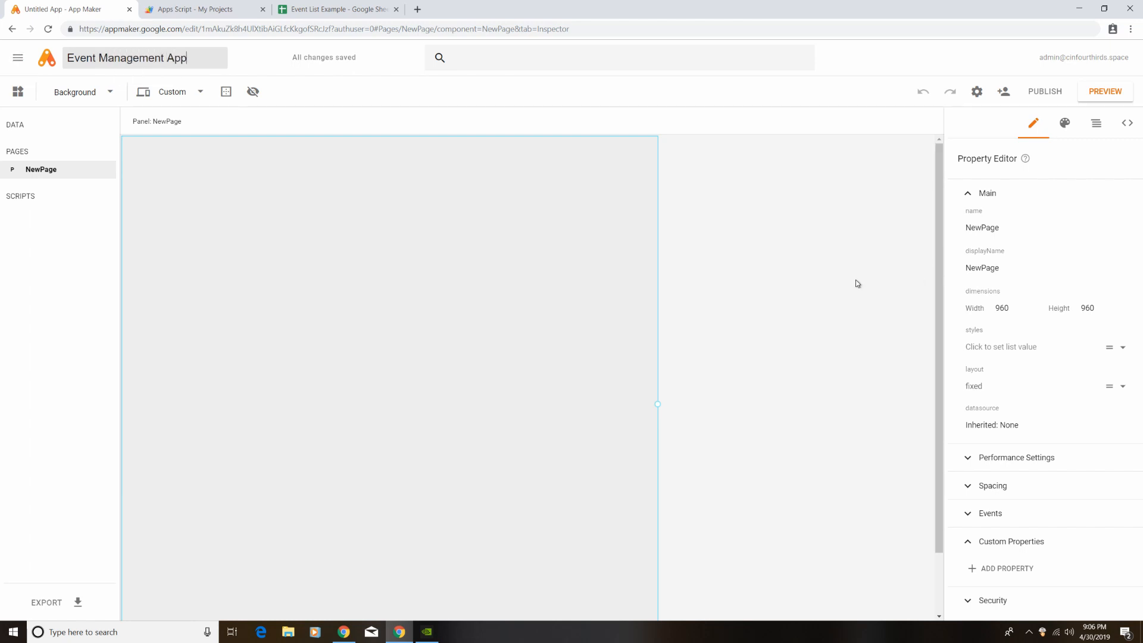
click(856, 283)
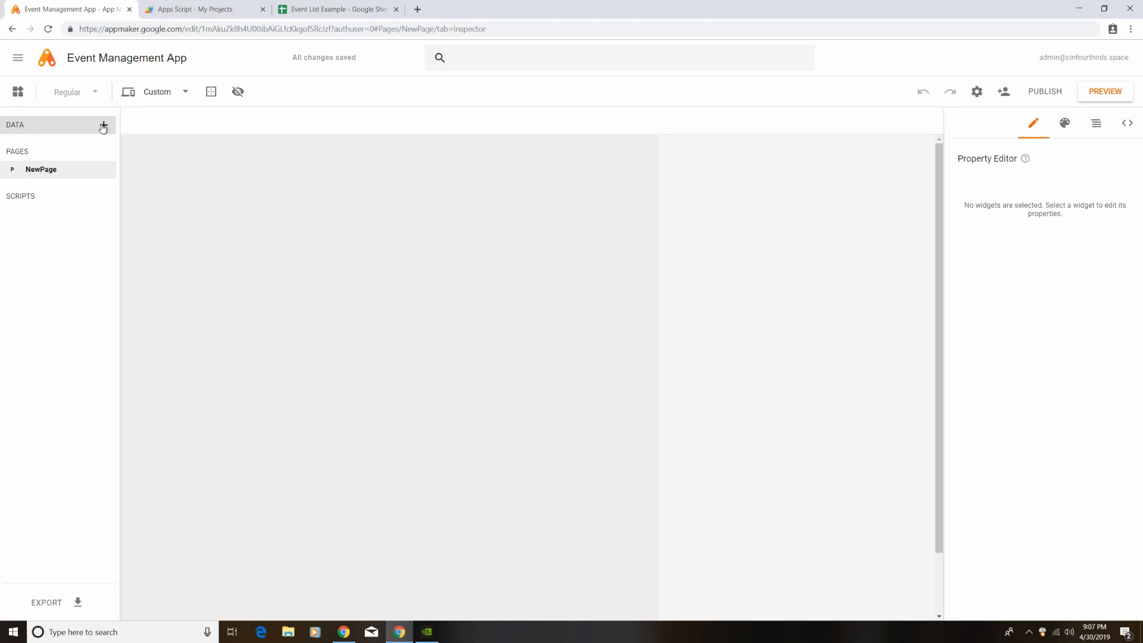
Step: Start a new Google Cloud SQL data model and name it Event
click(104, 127)
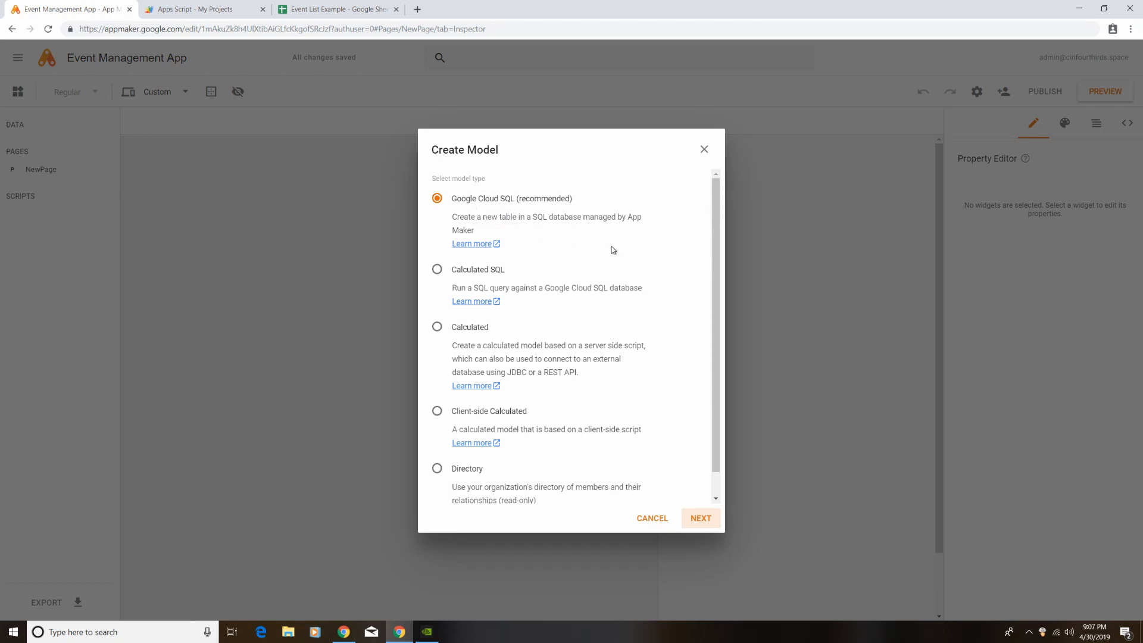
click(704, 519)
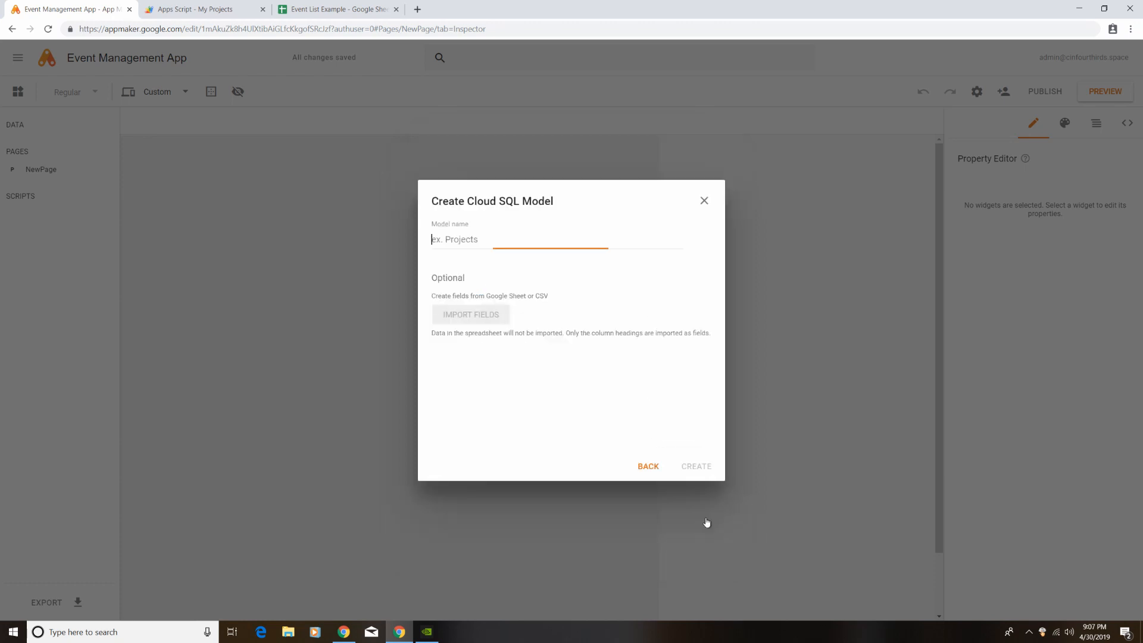
text(Event)
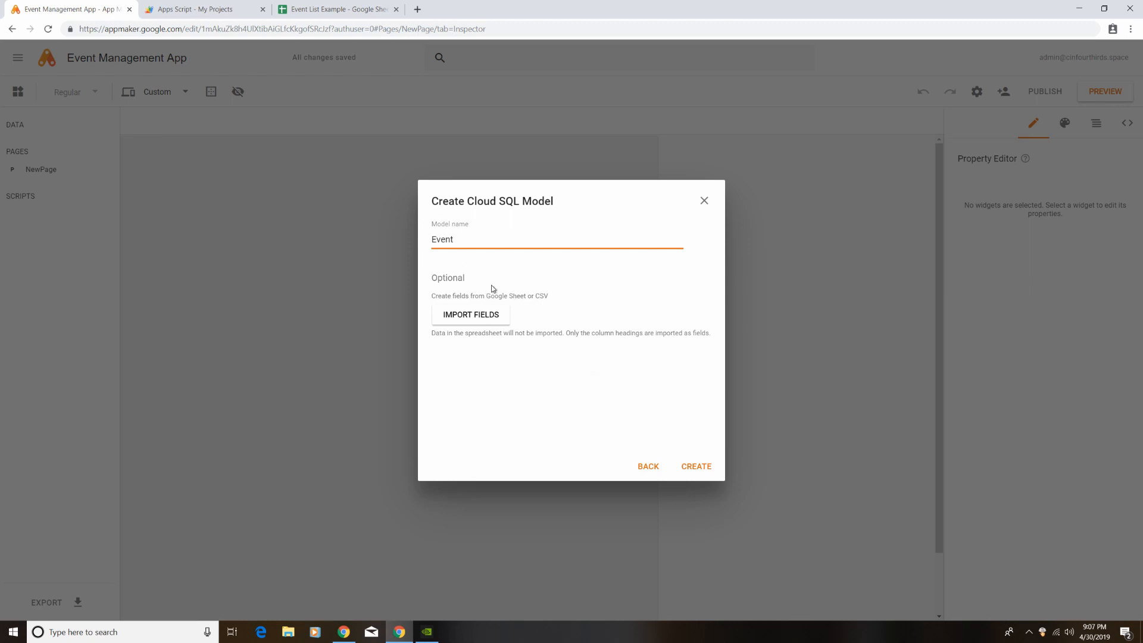
Step: Import the model's fields from Sheet1 of the Event List Example Google spreadsheet, using the first row values as field names
click(493, 322)
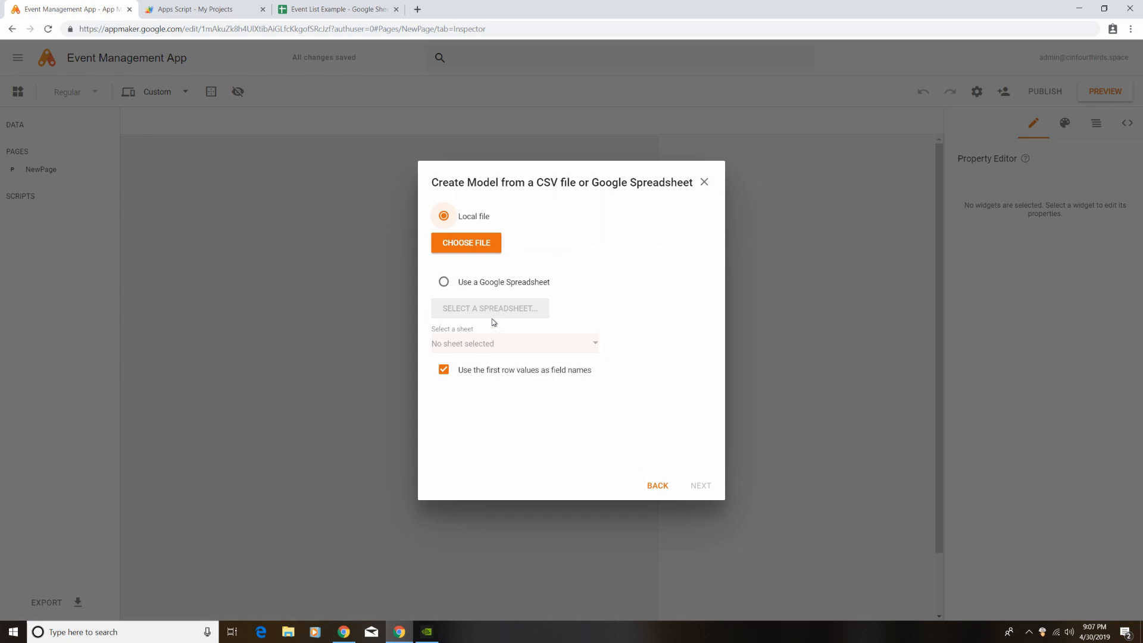
click(503, 287)
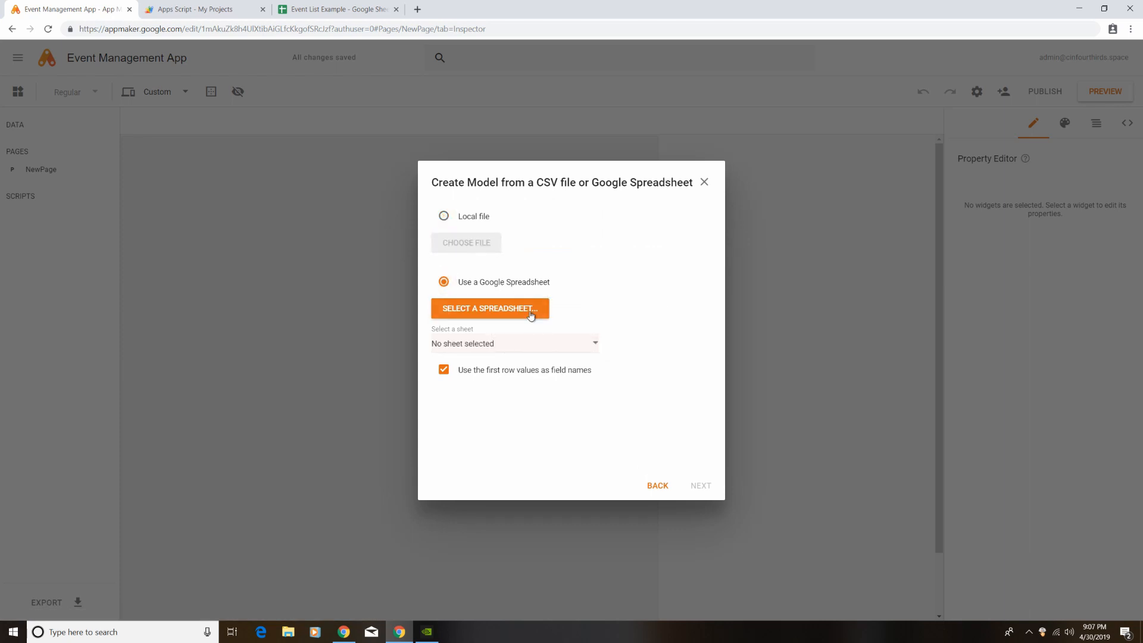
click(535, 310)
click(371, 301)
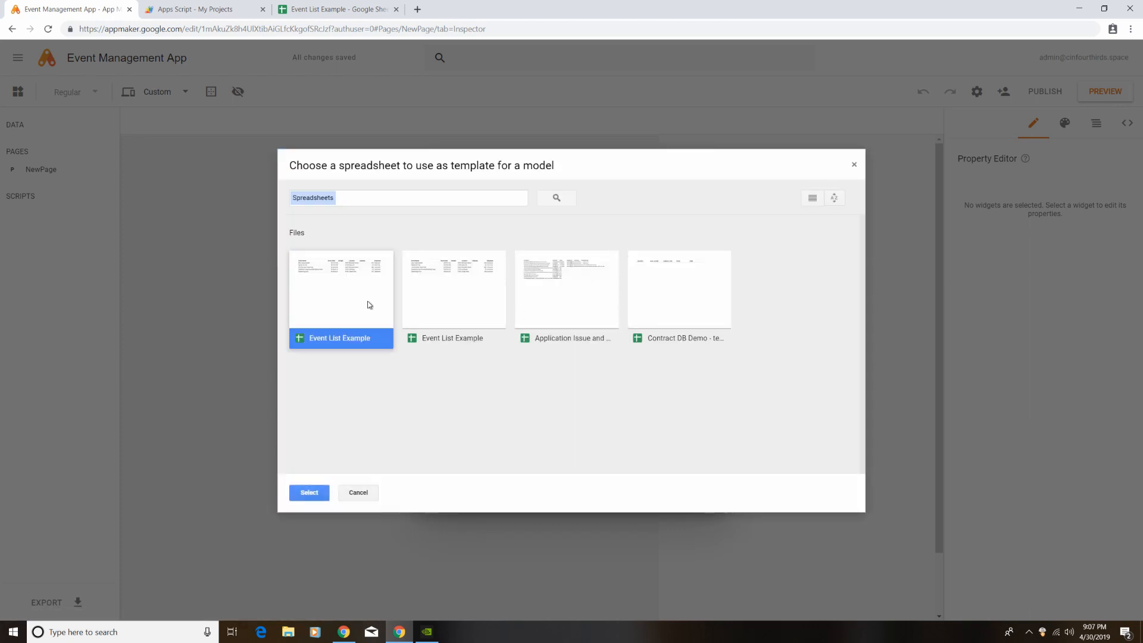
click(309, 492)
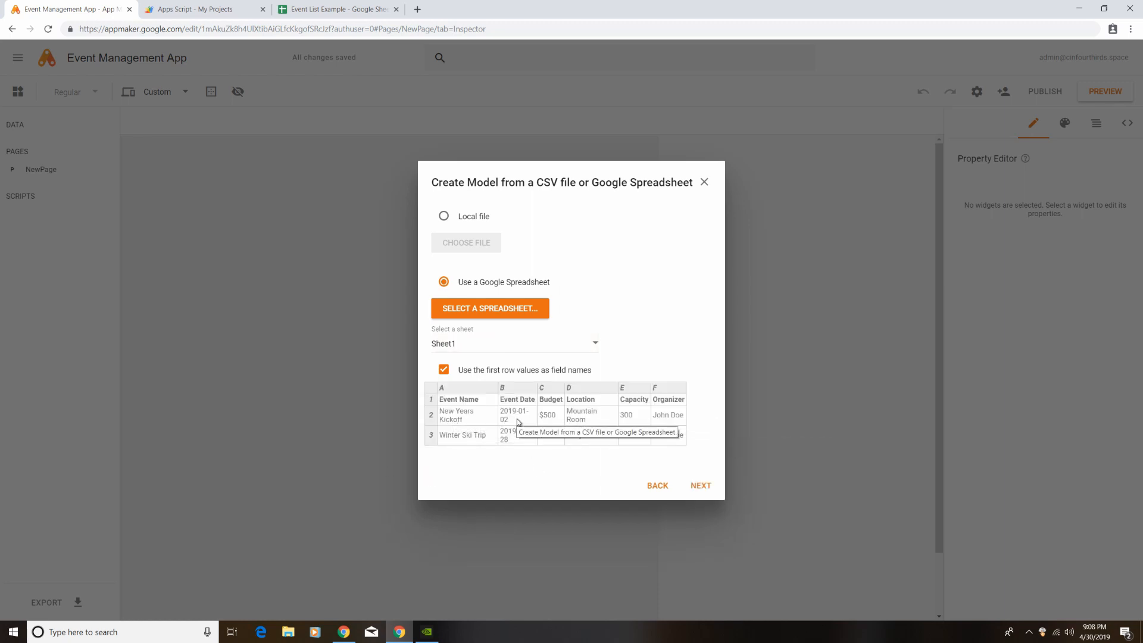
click(706, 487)
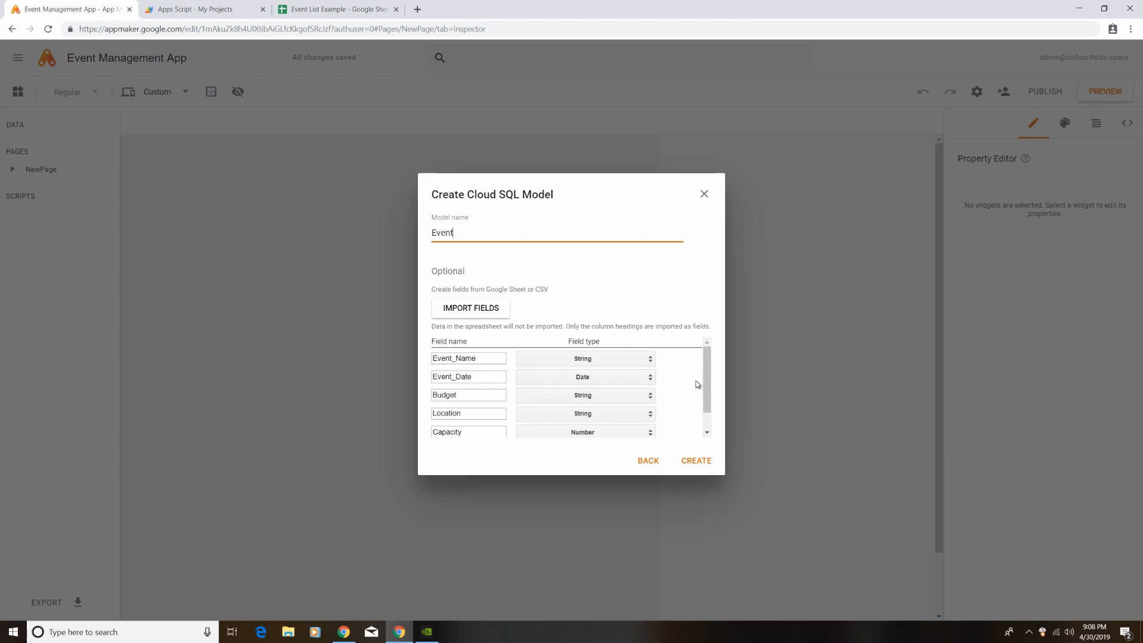
Step: Review the imported field types, keep Event_Date as Date, and create the Event model
mouse_move(709, 381)
mouse_down()
mouse_move(709, 417)
mouse_move(707, 366)
mouse_up()
click(637, 379)
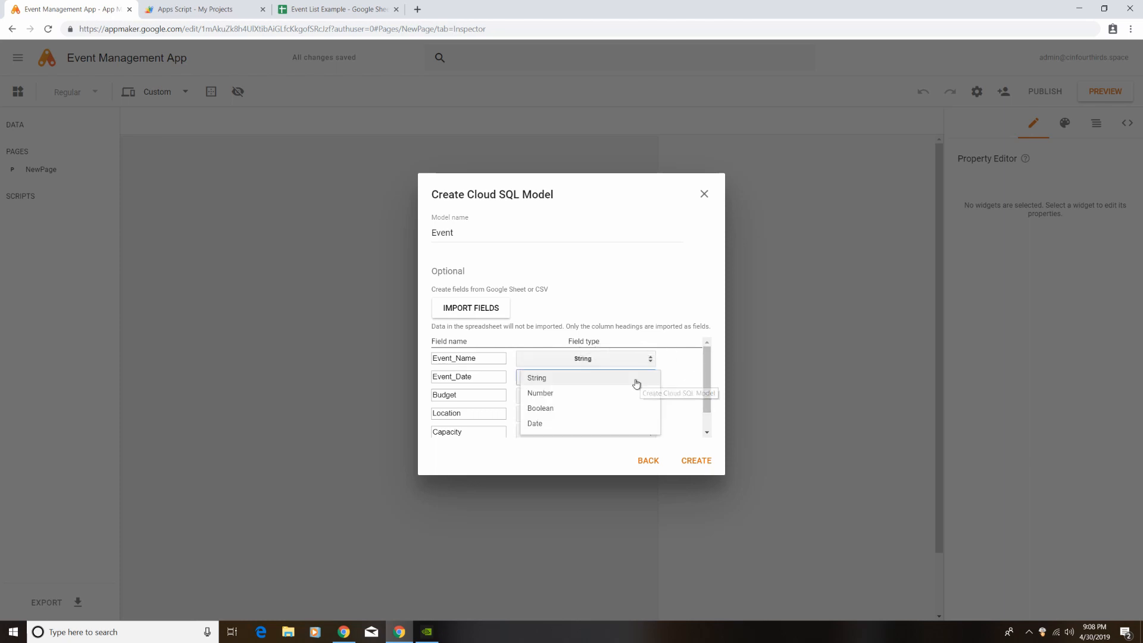
click(535, 423)
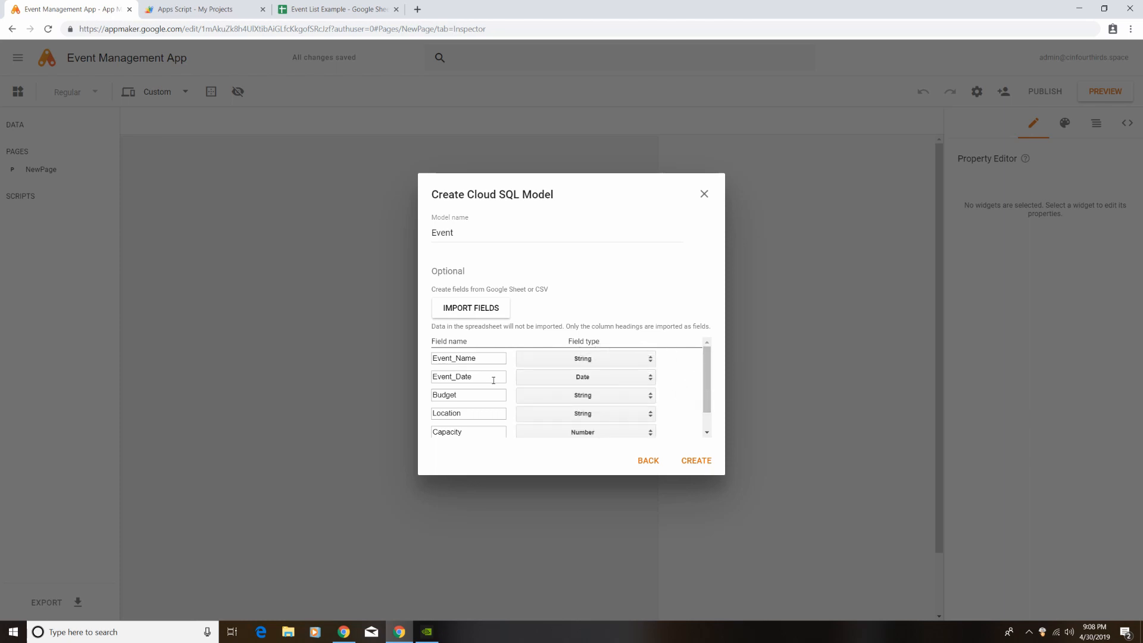
scroll(708, 377, down, 2)
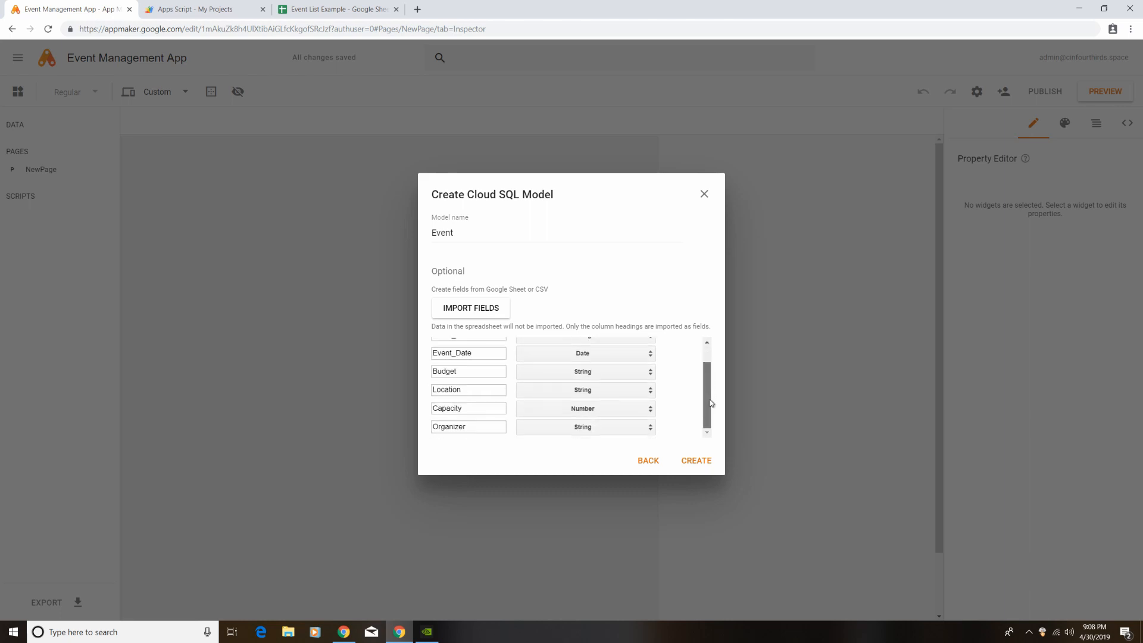
click(613, 414)
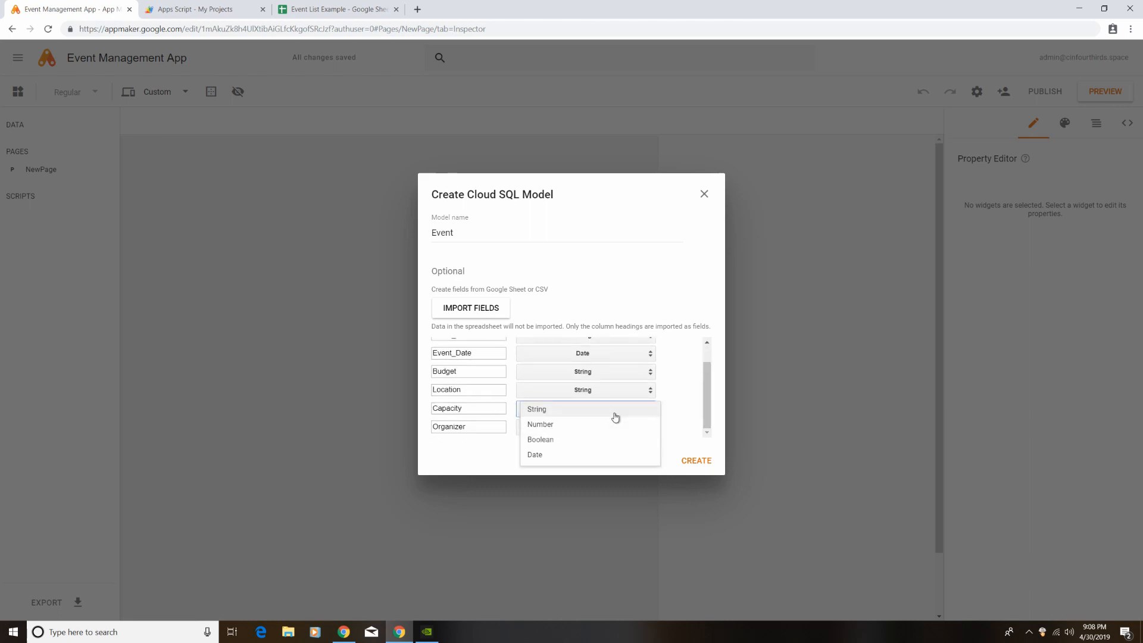
click(688, 406)
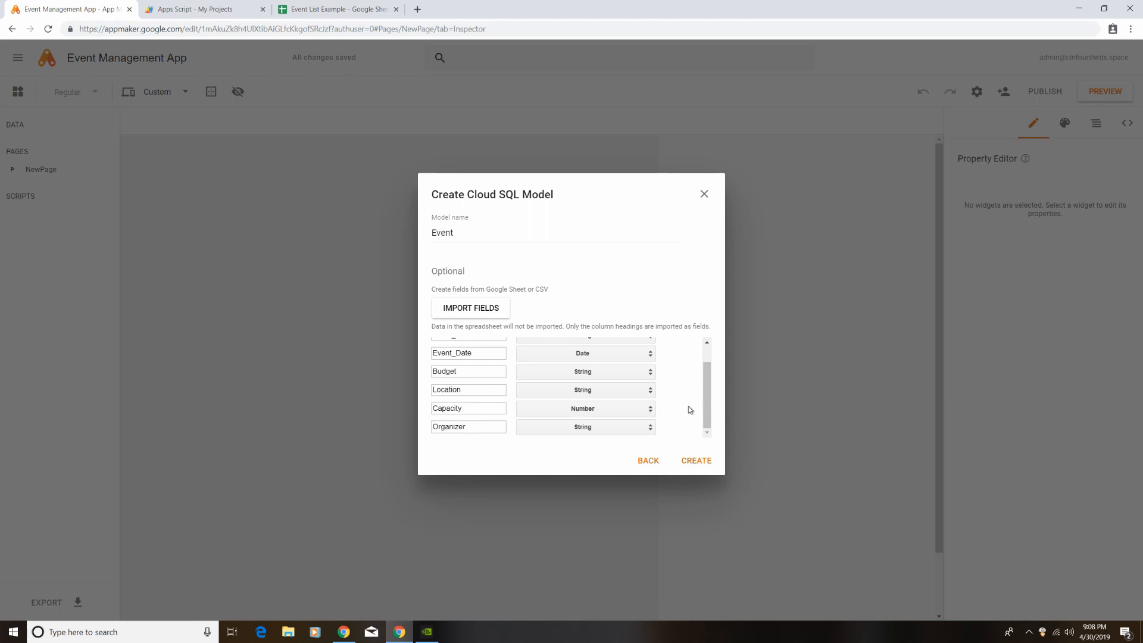
click(693, 461)
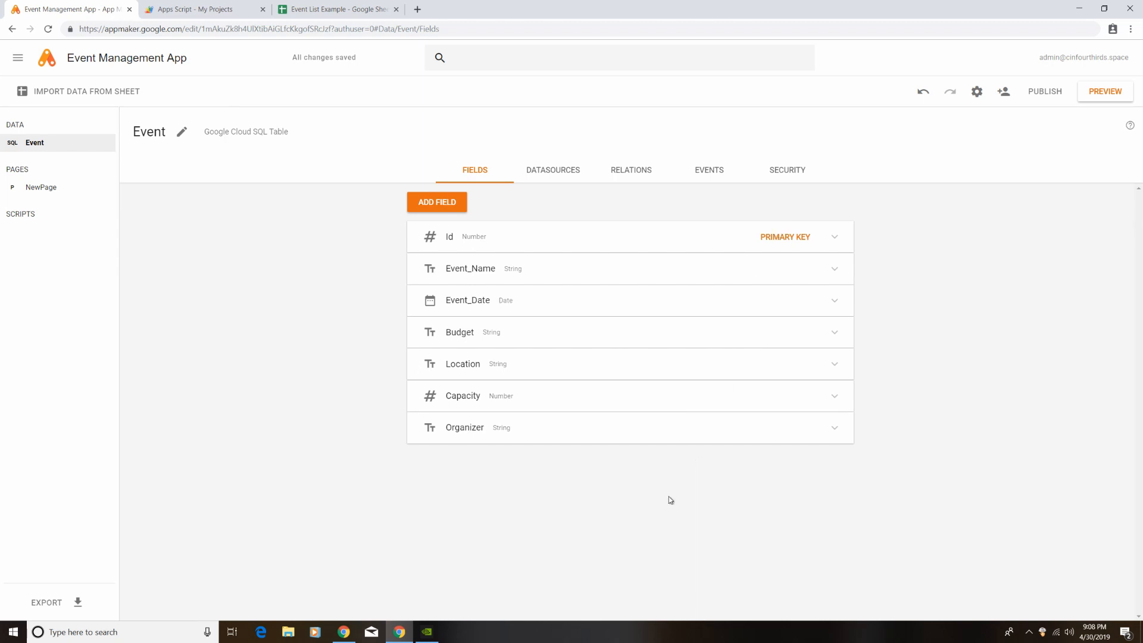
Step: Set the Event model's access permissions to Everyone and save the change
click(793, 174)
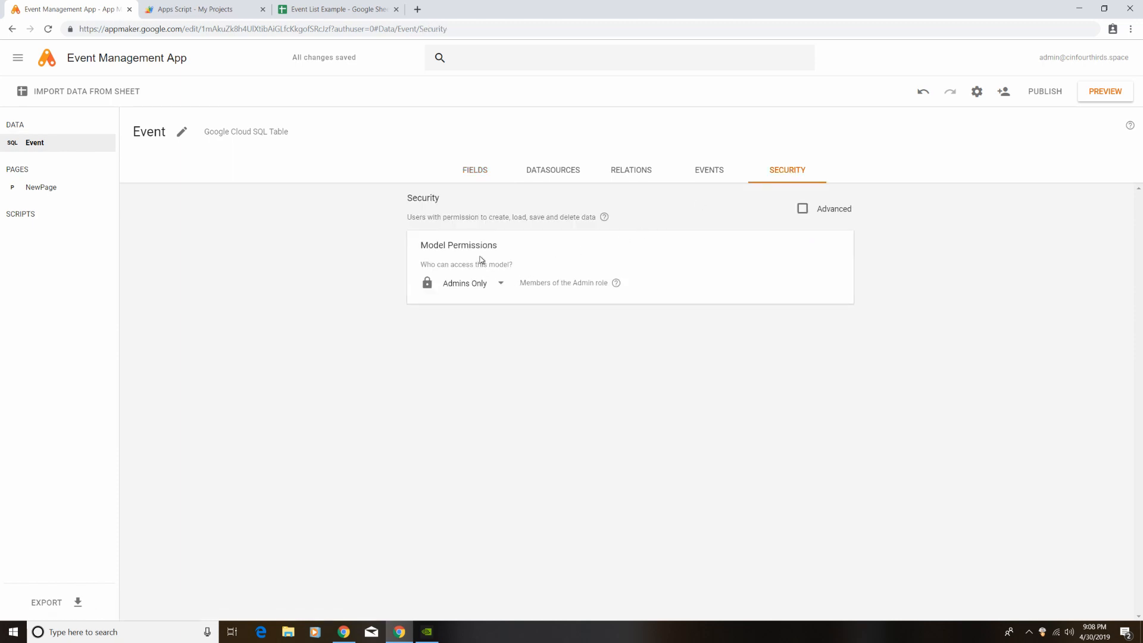
click(494, 286)
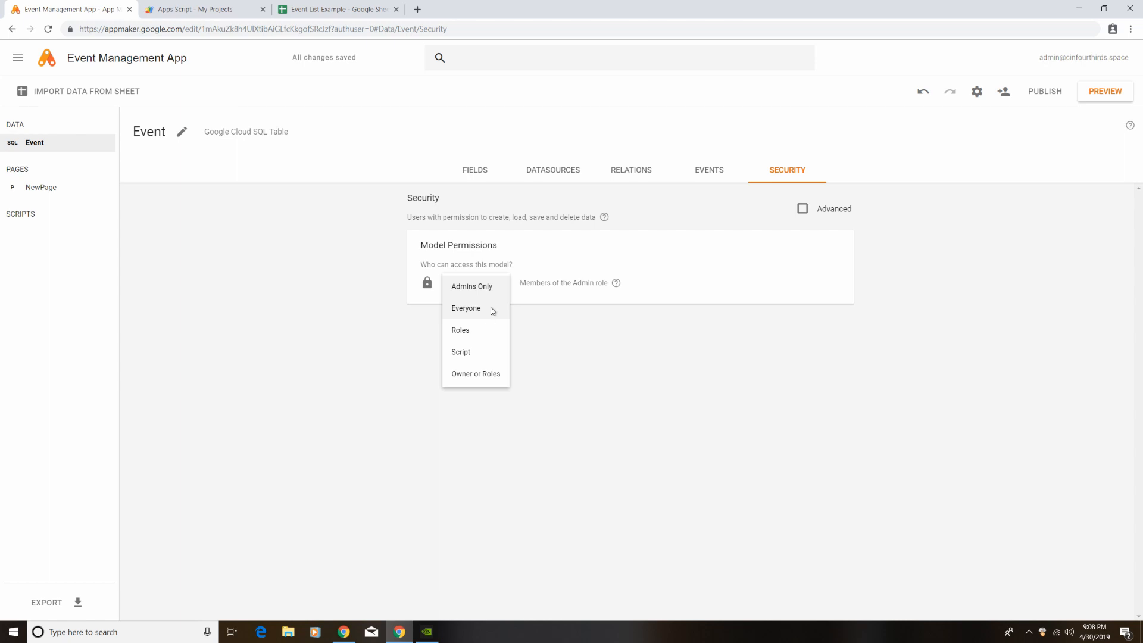
click(493, 310)
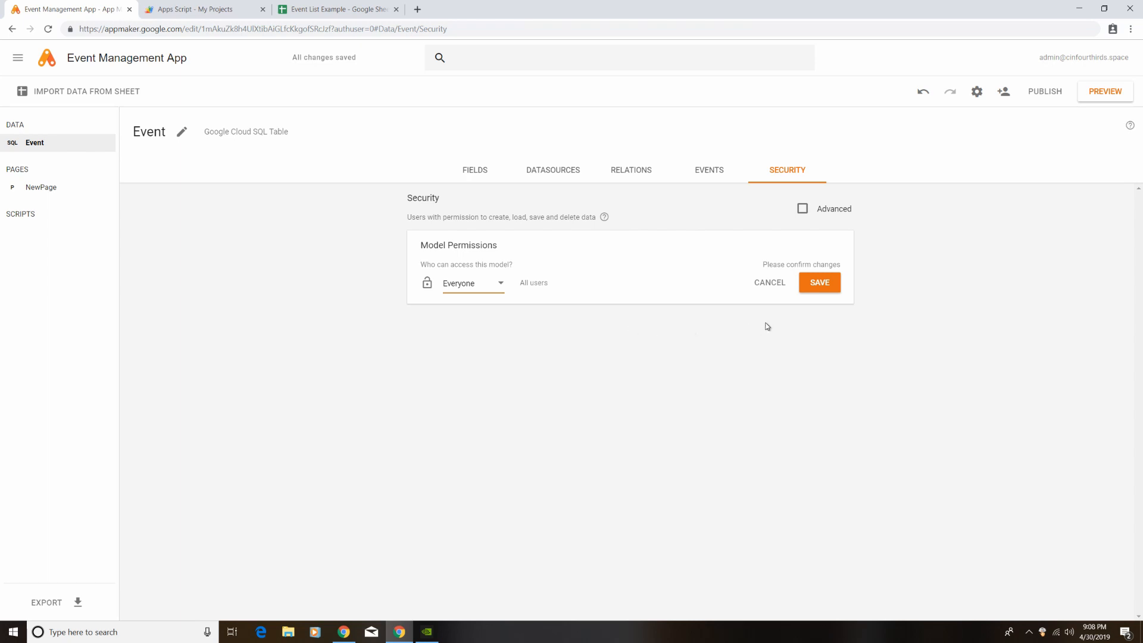
click(816, 285)
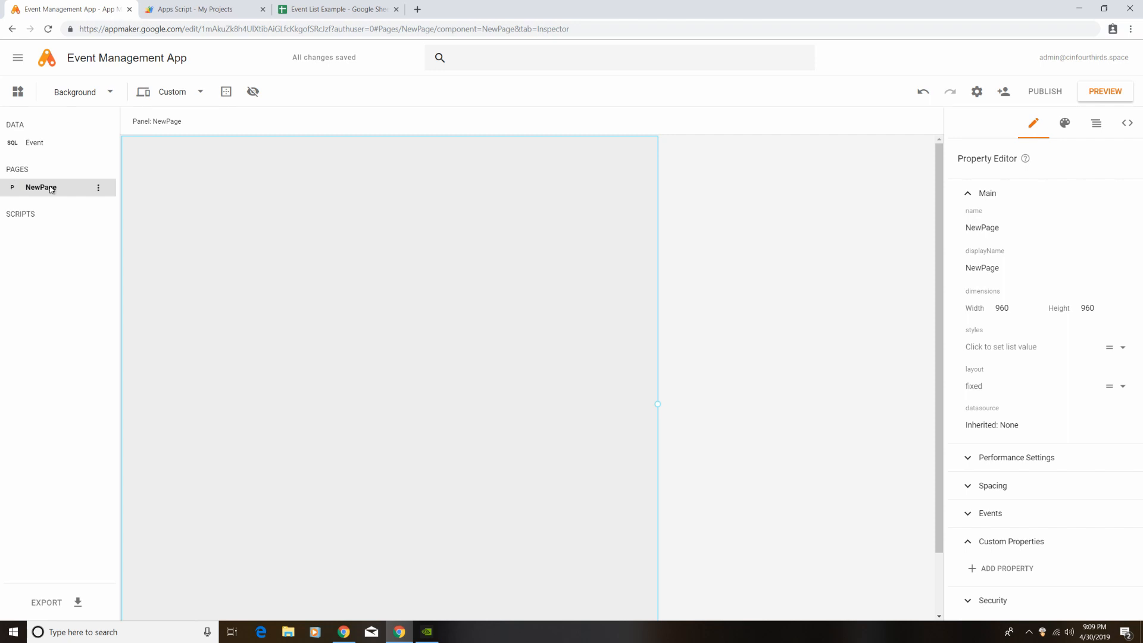
Step: Rename the page NewPage as NewEvent
click(99, 189)
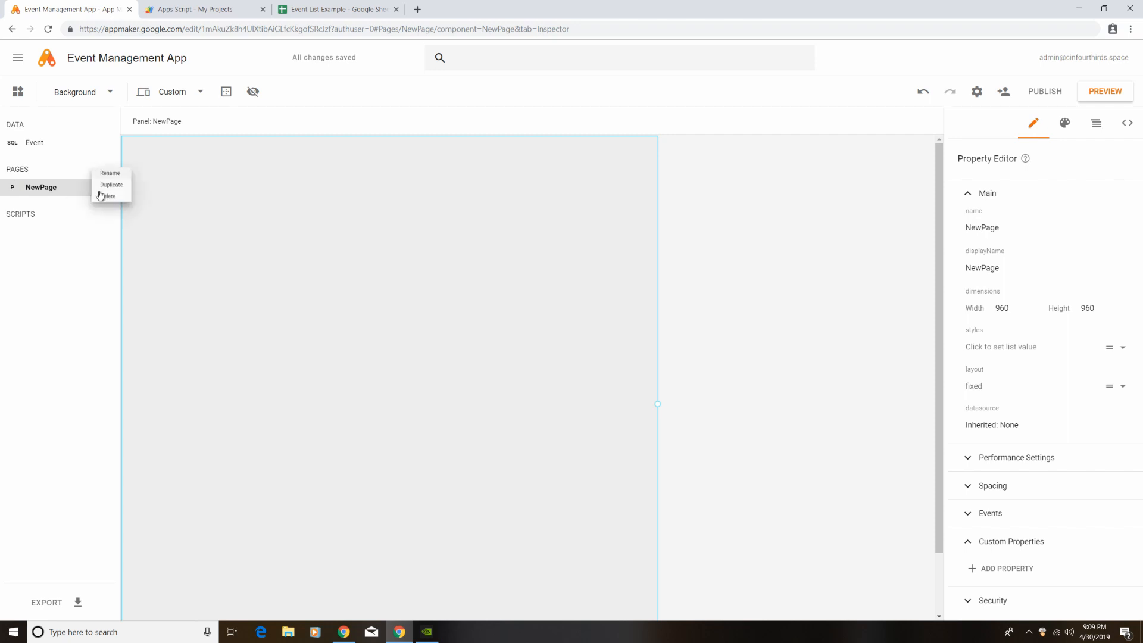
click(116, 177)
text(NewEvent)
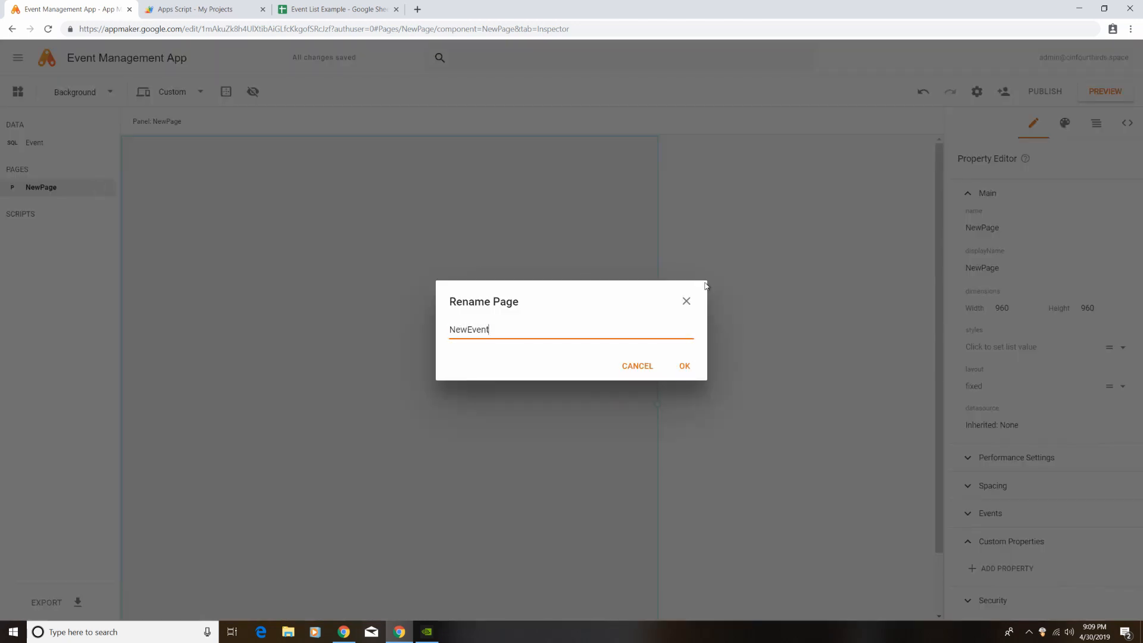
click(684, 366)
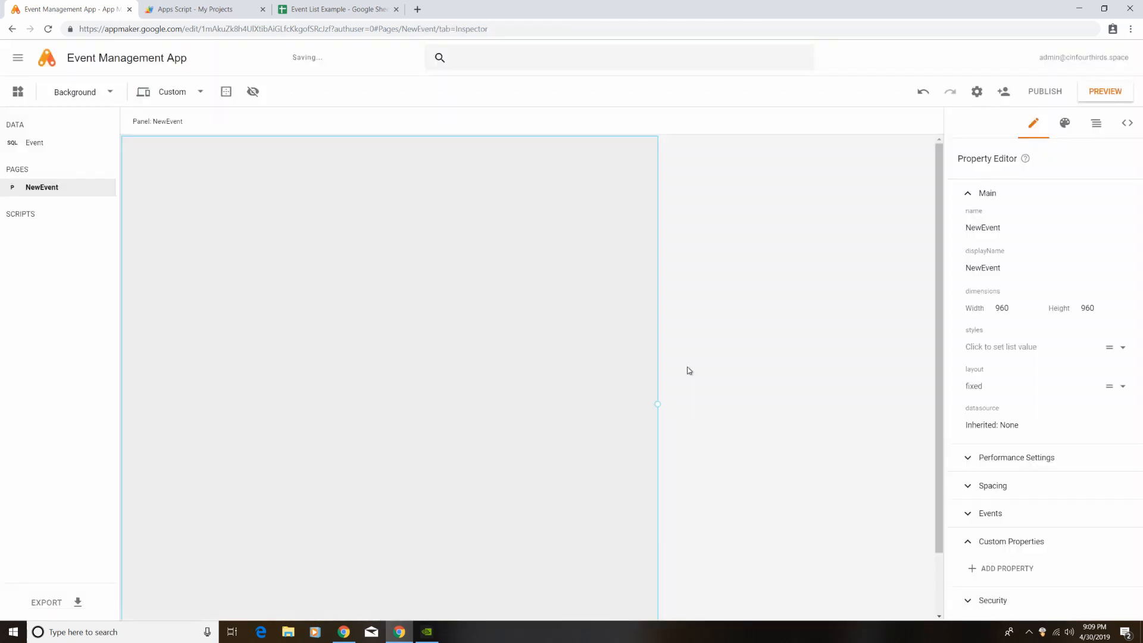
Step: Add an Insert form for the Event datasource near the NewEvent page's upper-left corner, including every field except Id
click(18, 92)
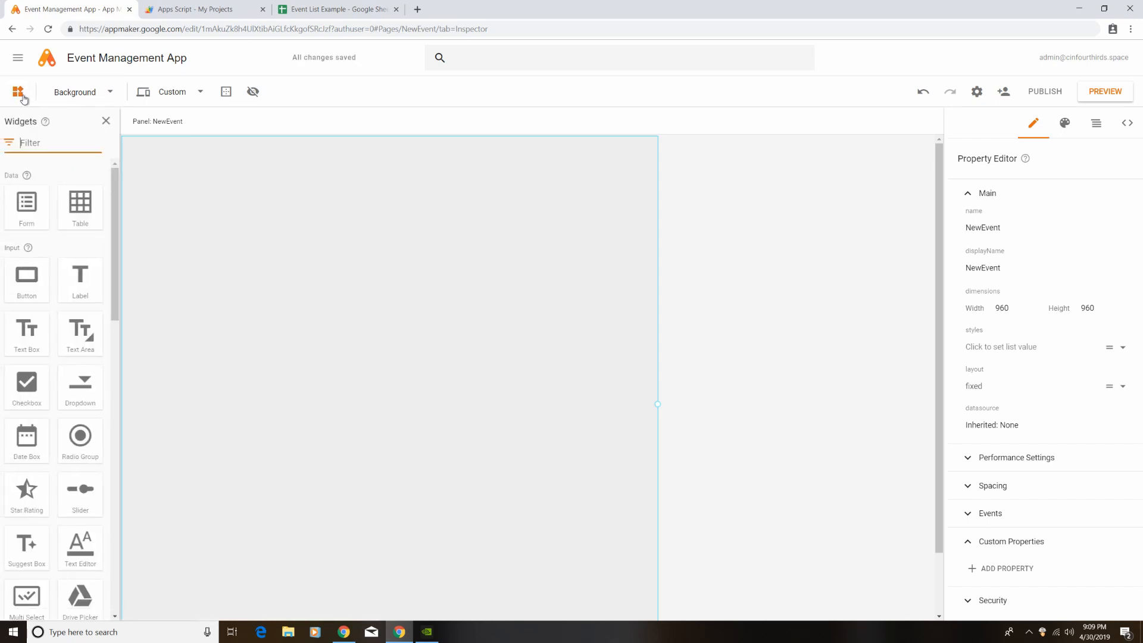
drag(26, 205, 152, 158)
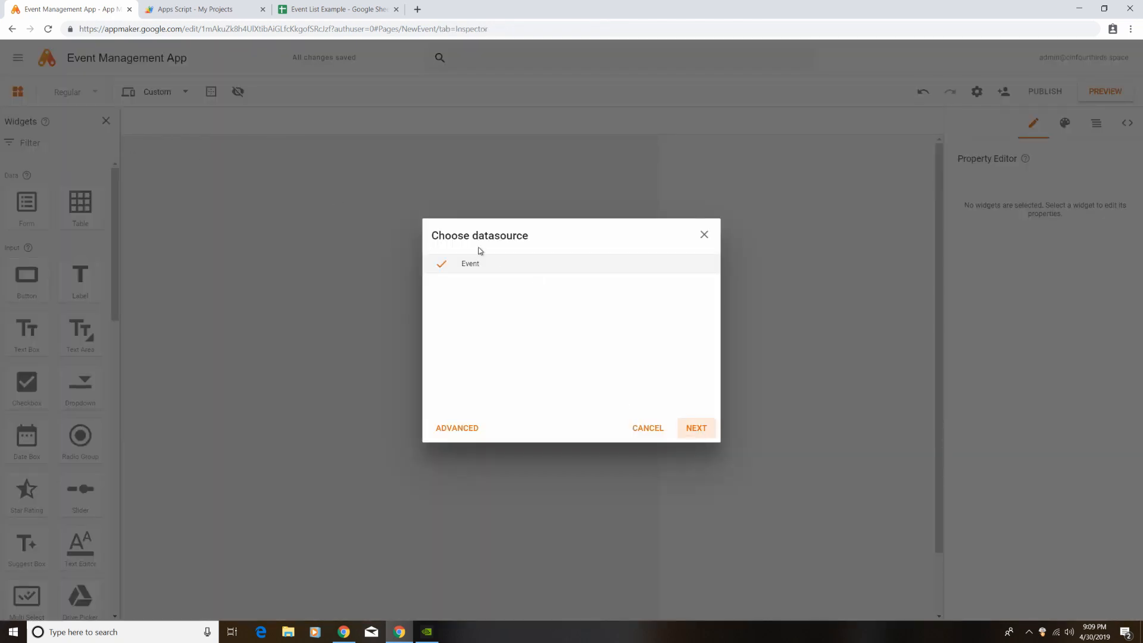
click(703, 438)
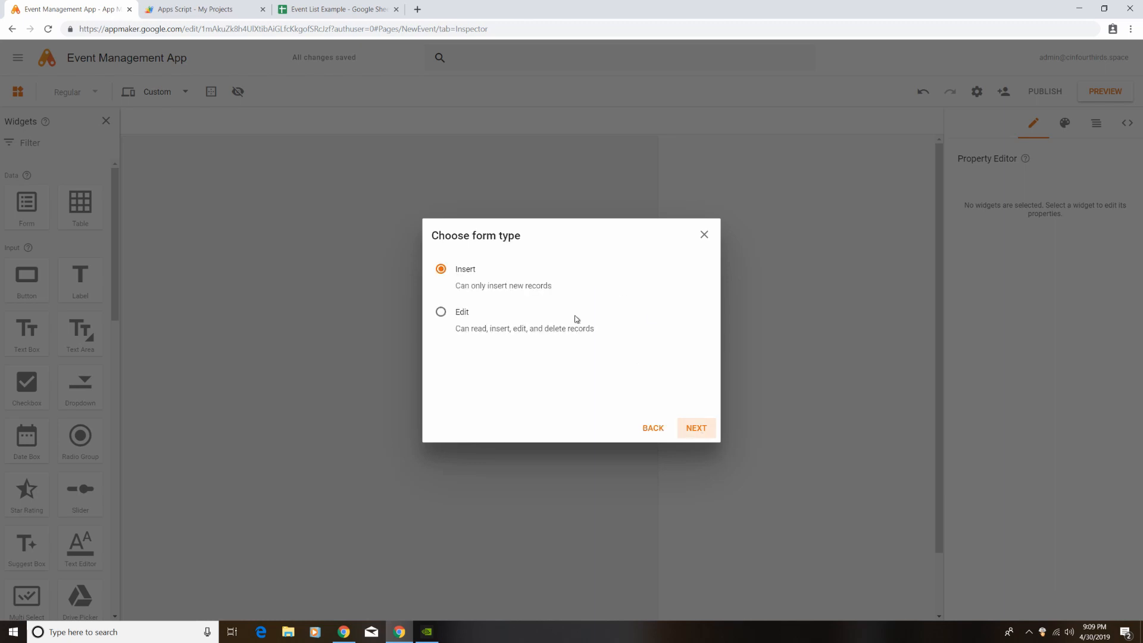
click(694, 435)
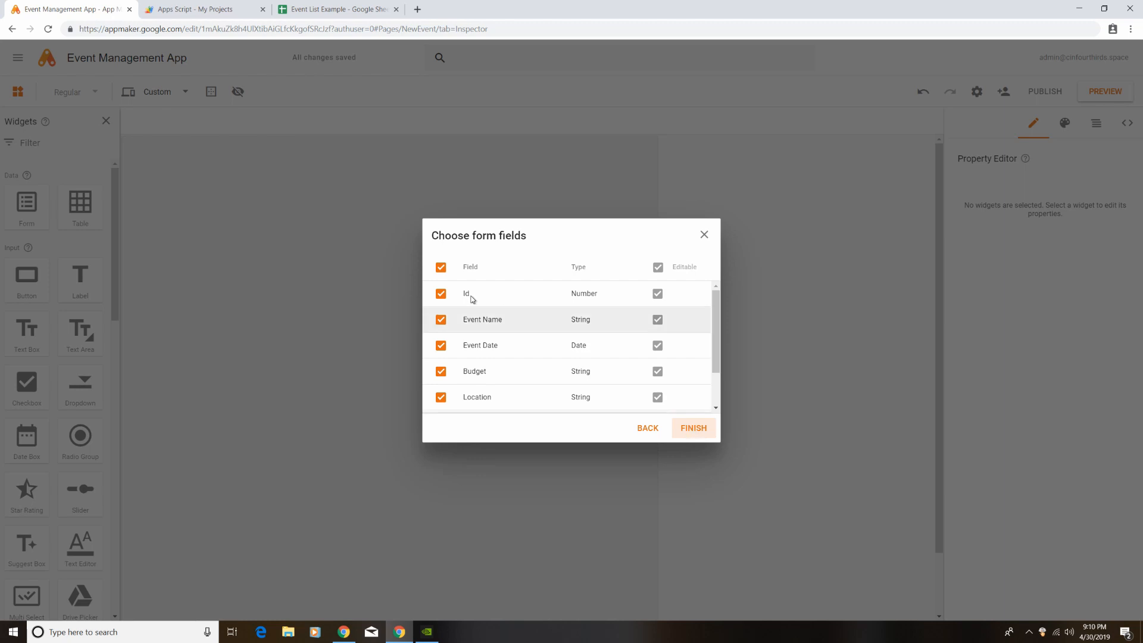
click(441, 293)
scroll(681, 360, down, 2)
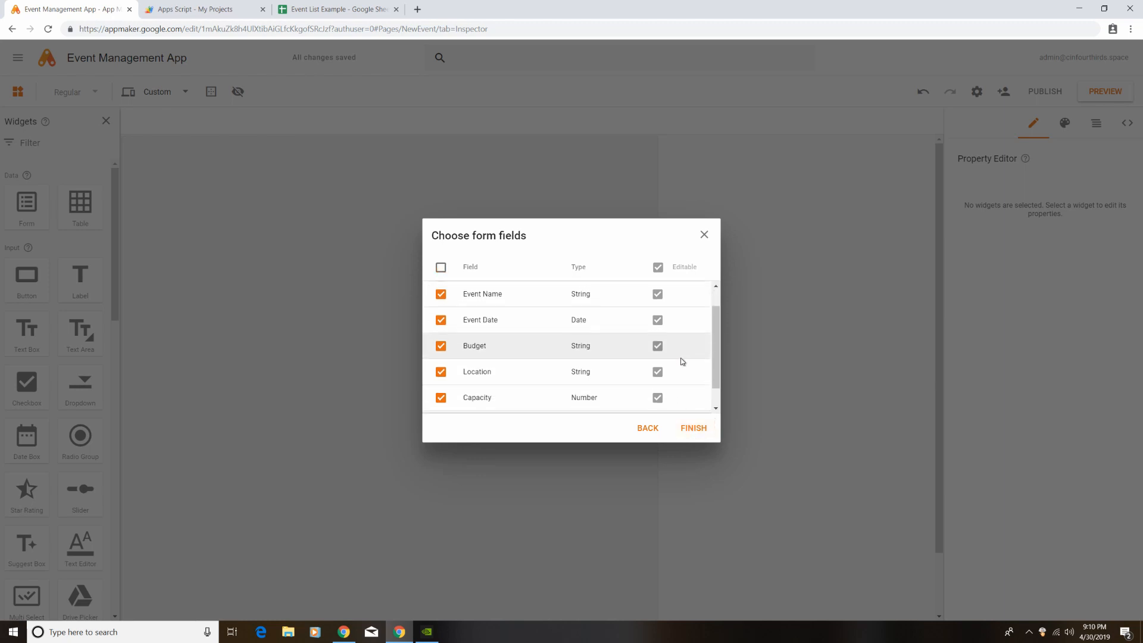
click(679, 428)
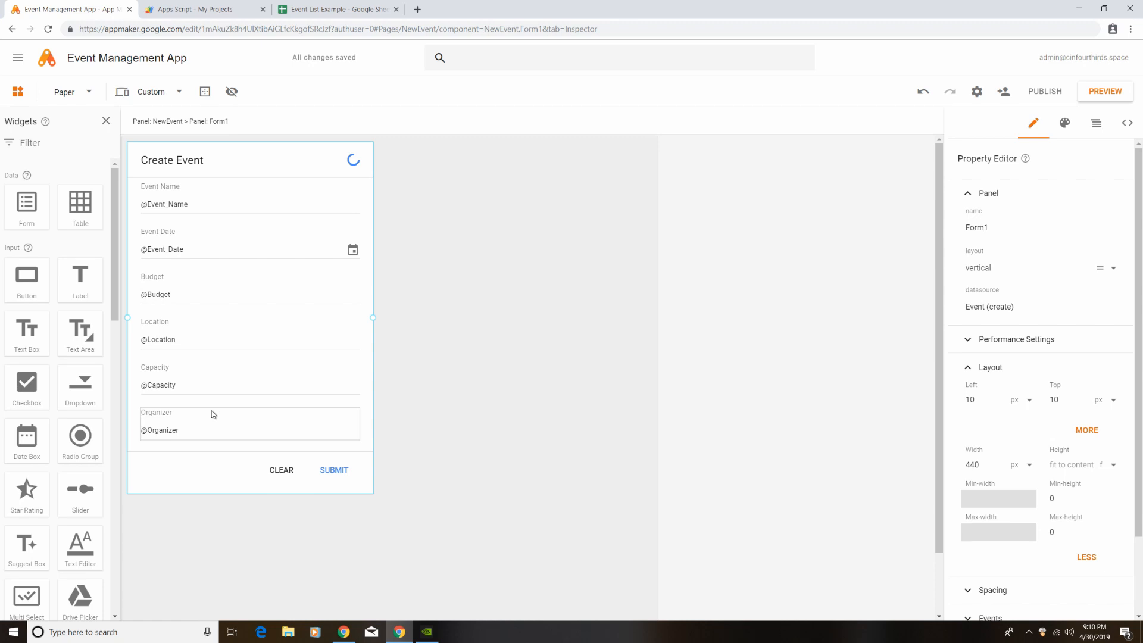
click(106, 121)
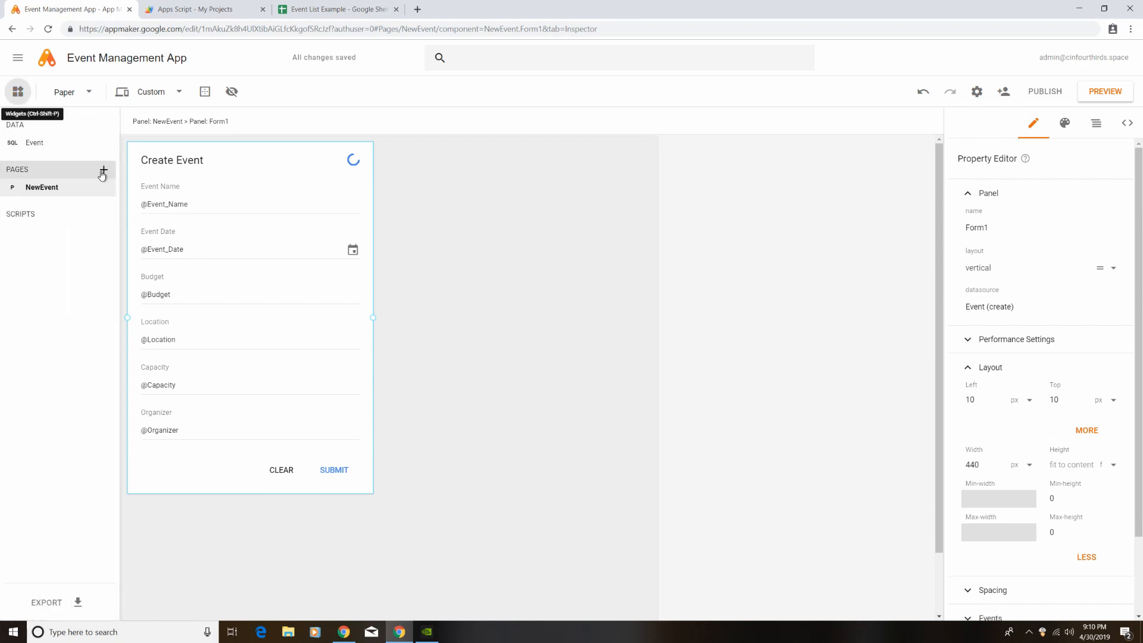
Step: Create a new page named ViewEvents with the default inherited datasource
click(102, 170)
click(699, 453)
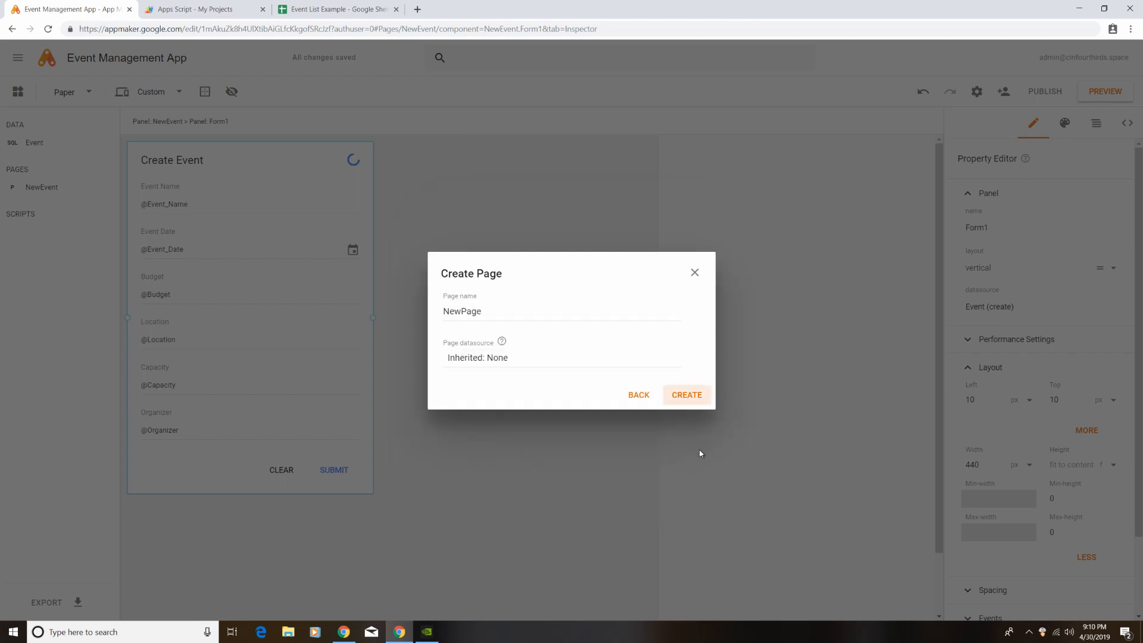
drag(492, 311, 418, 314)
text(V)
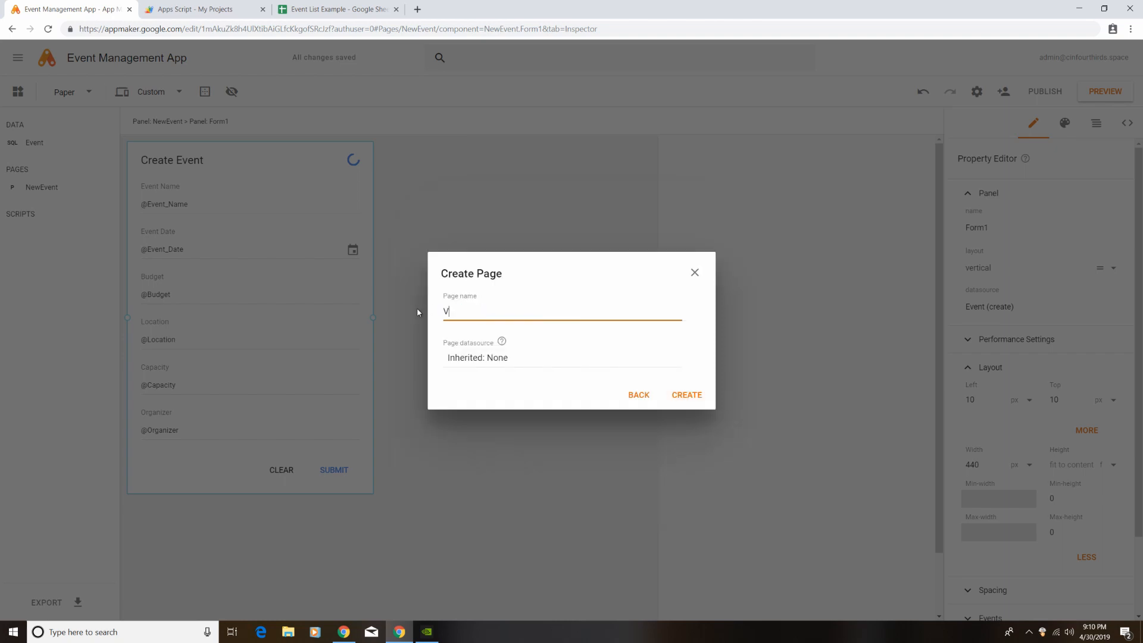
text(iewEvents)
click(705, 395)
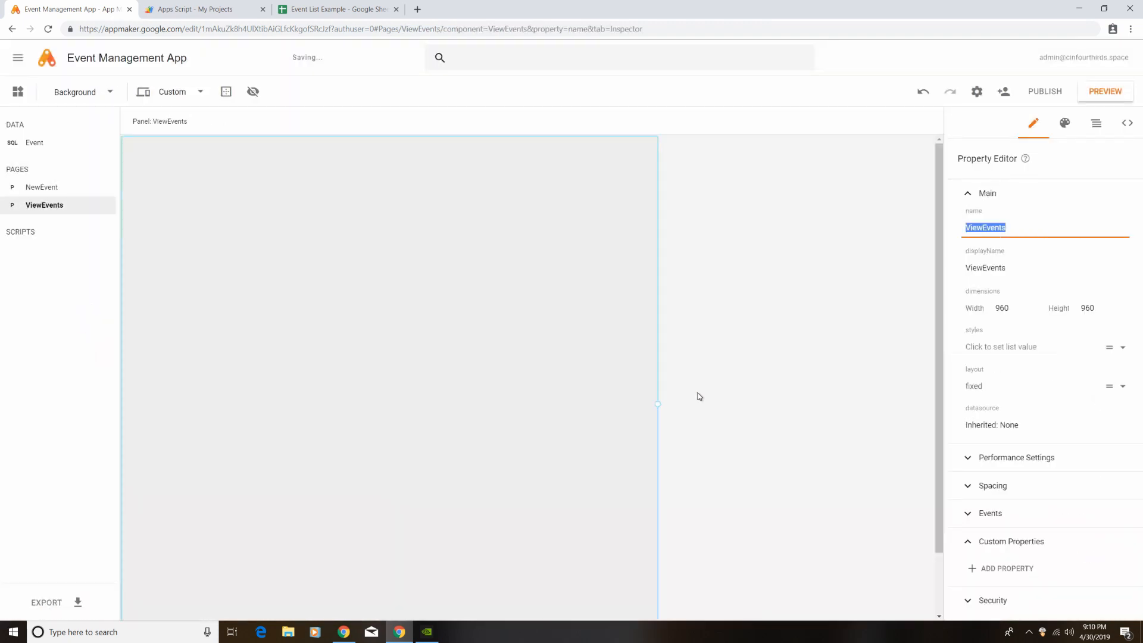
Step: Add a paginated, sortable Event table with deletable rows near the ViewEvents page's upper-left corner, showing only Event Name, Event Date and Location
click(17, 92)
drag(80, 202, 130, 143)
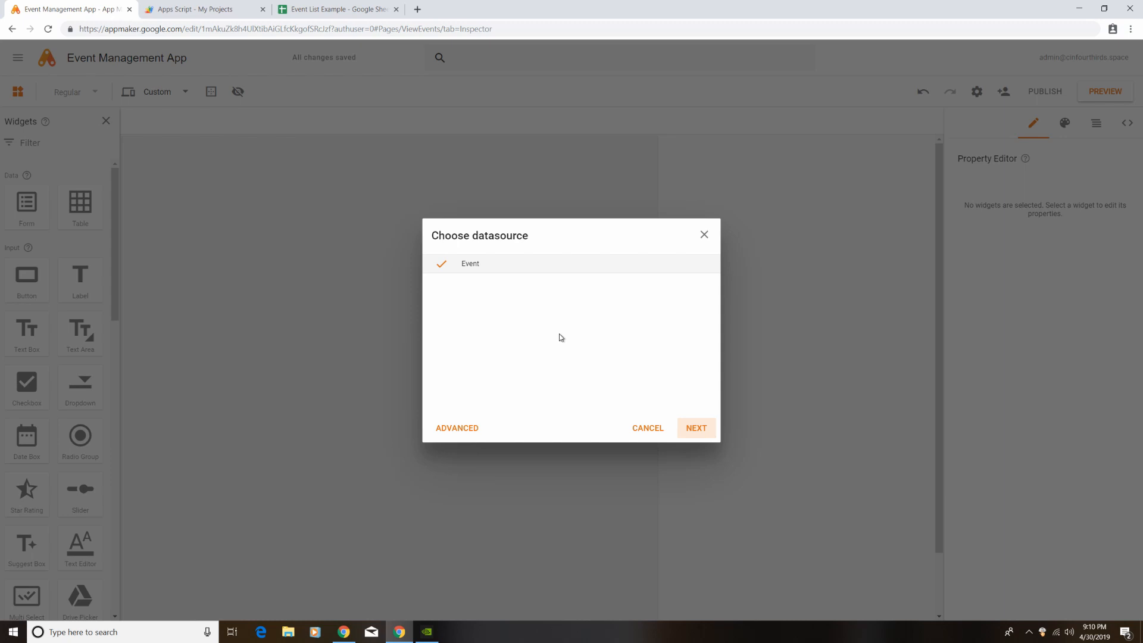
click(709, 429)
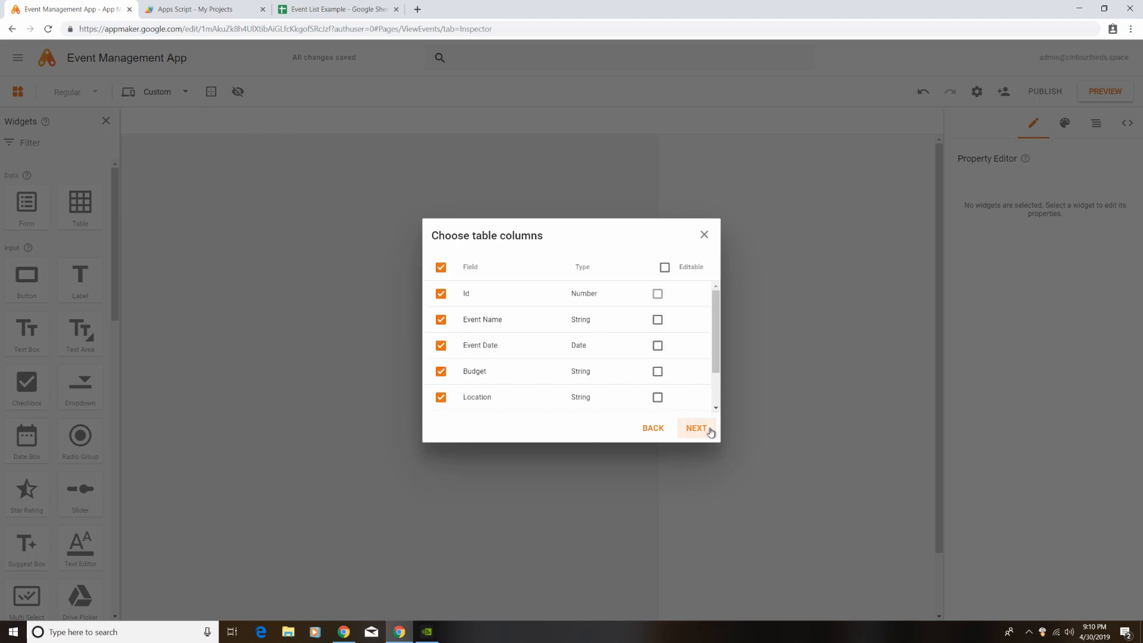
click(441, 269)
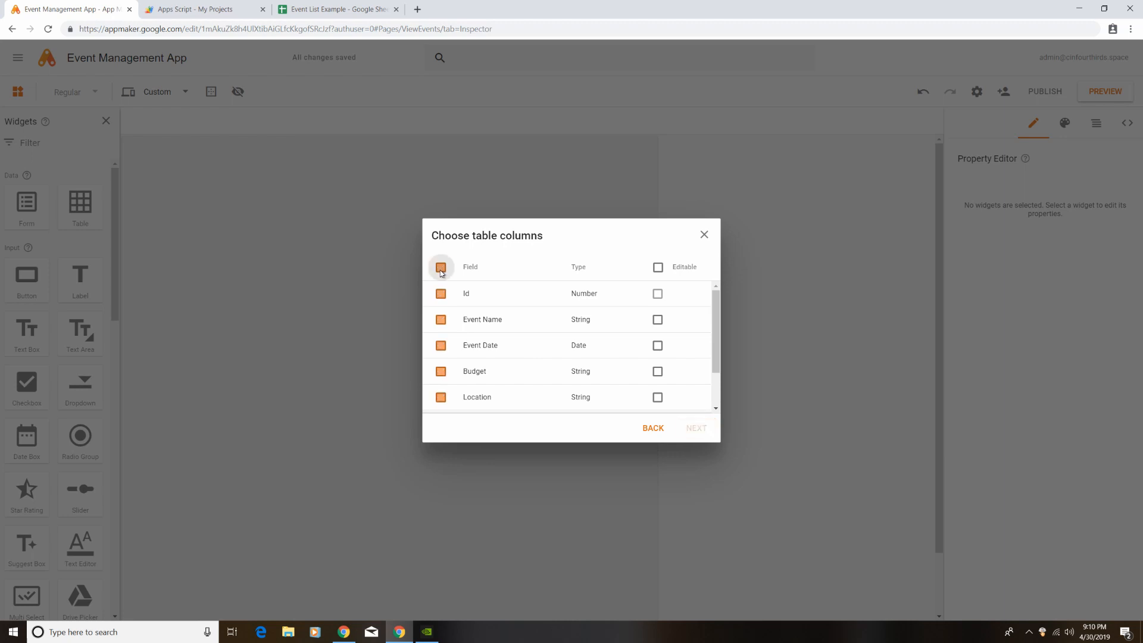
click(440, 321)
click(441, 347)
click(441, 396)
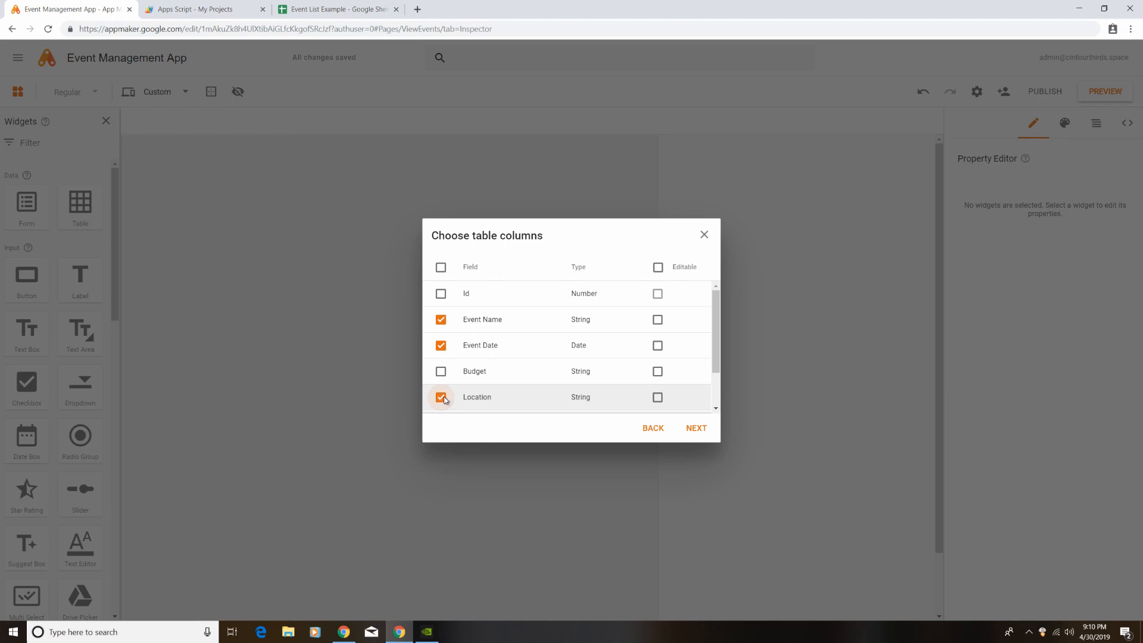
click(698, 429)
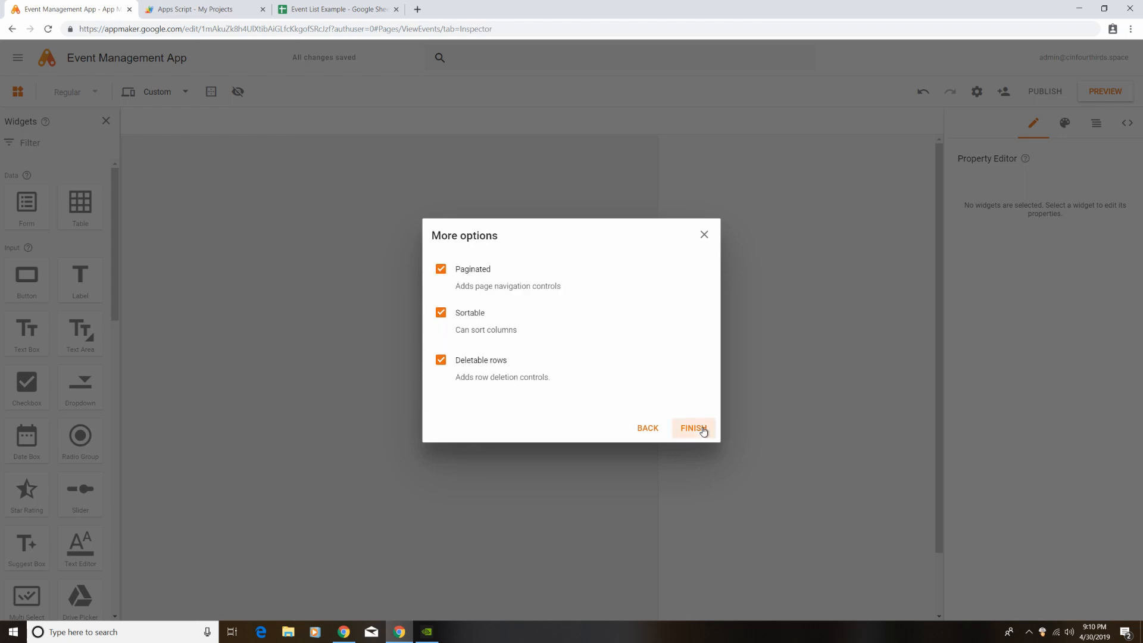
click(694, 428)
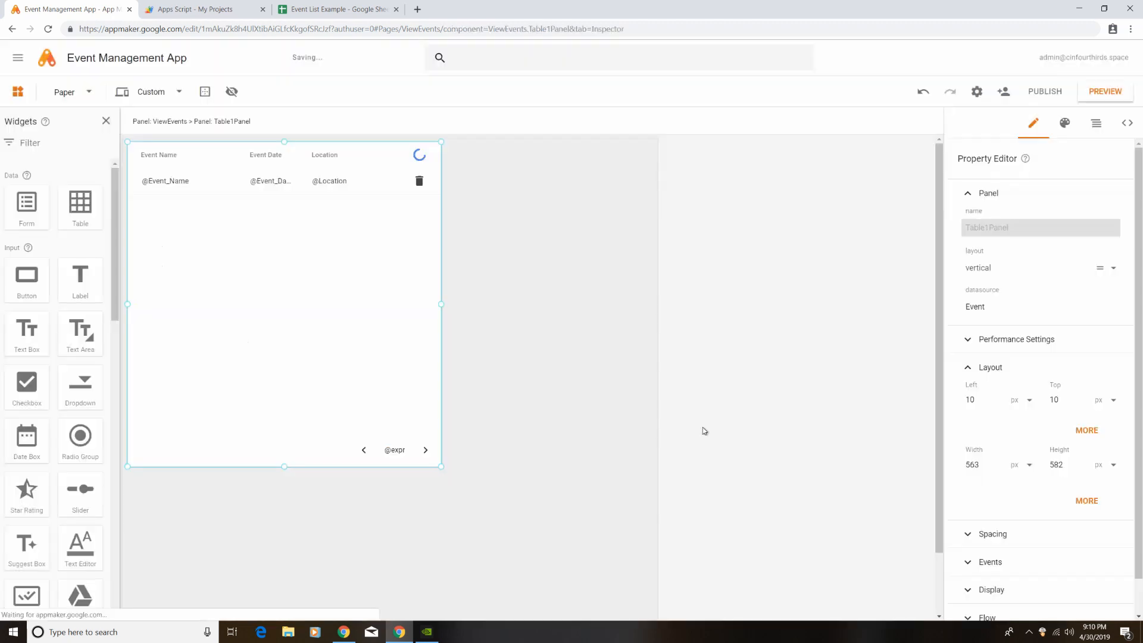
Step: Widen the event table to about 926 px so it nearly fills the ViewEvents page
drag(446, 308, 631, 306)
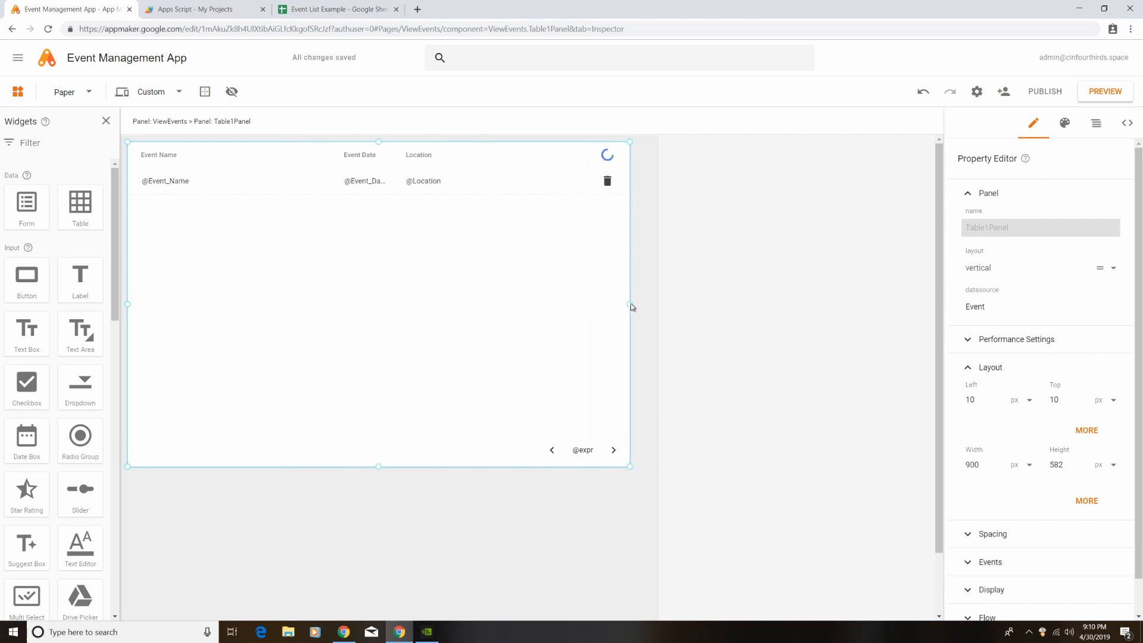
drag(630, 304, 644, 305)
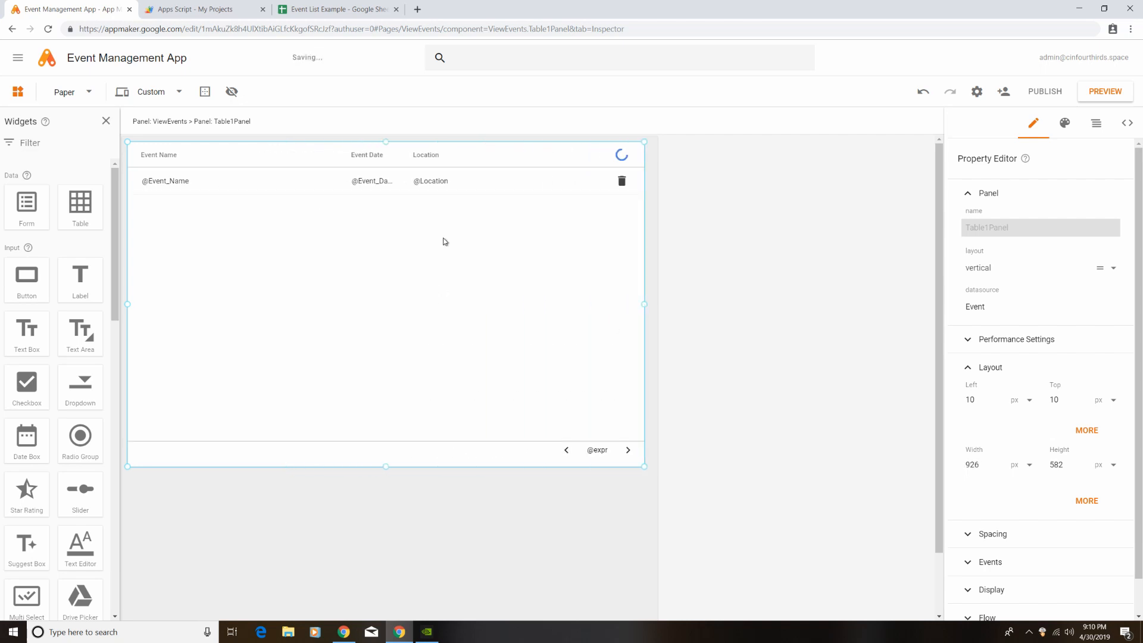
click(105, 122)
Step: Create a new page named EditEvent with the default inherited datasource
click(104, 173)
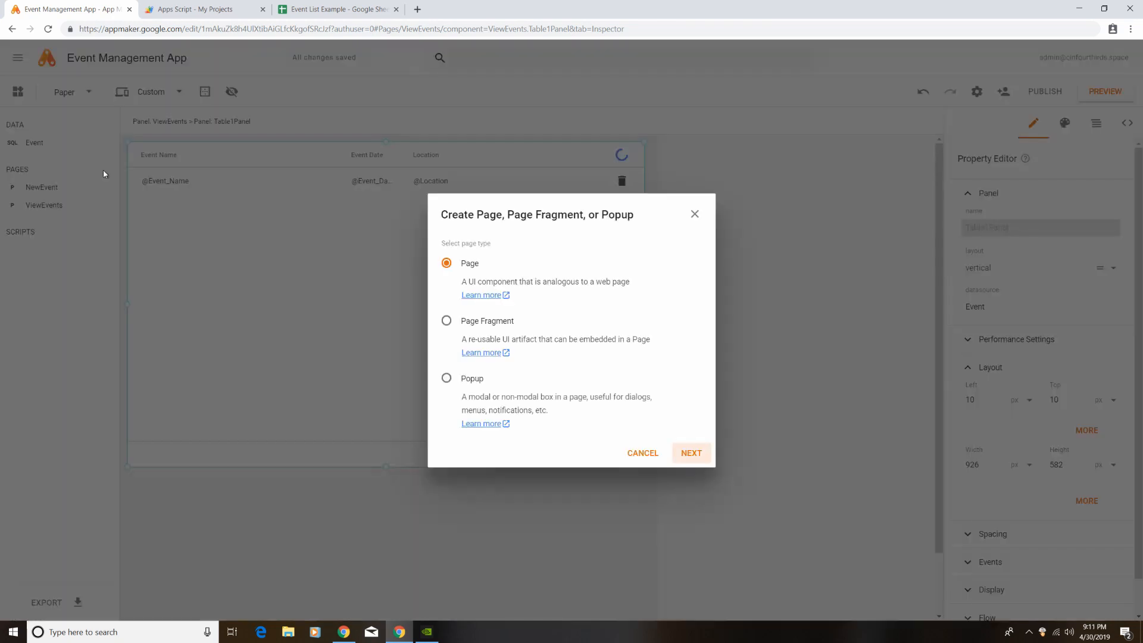
click(692, 454)
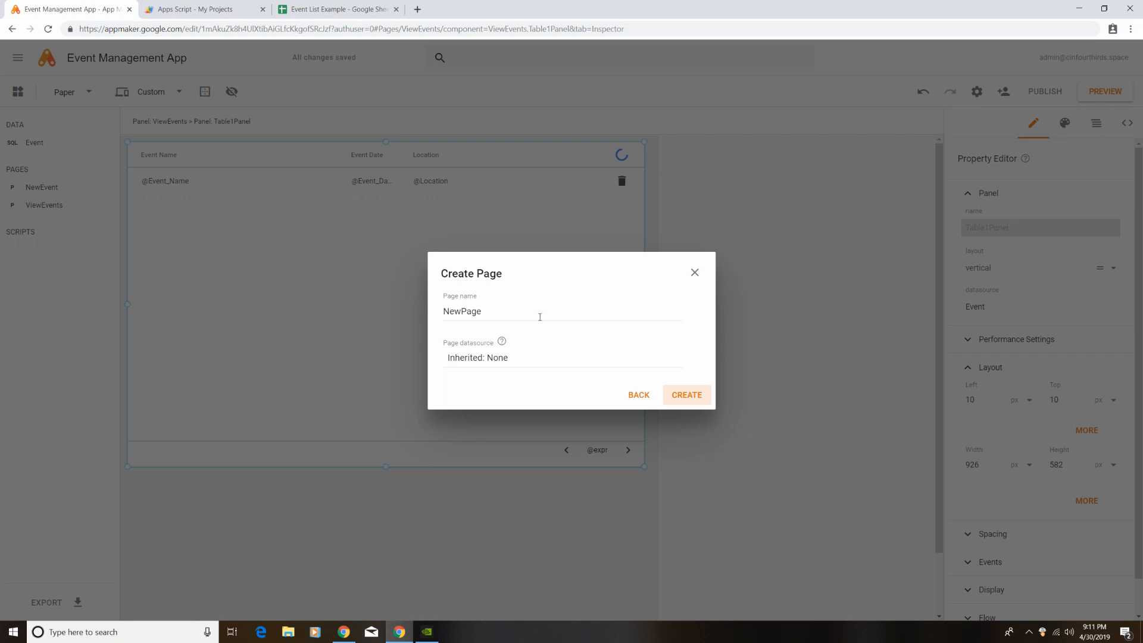
drag(541, 318, 387, 309)
text(EditEvent)
click(690, 396)
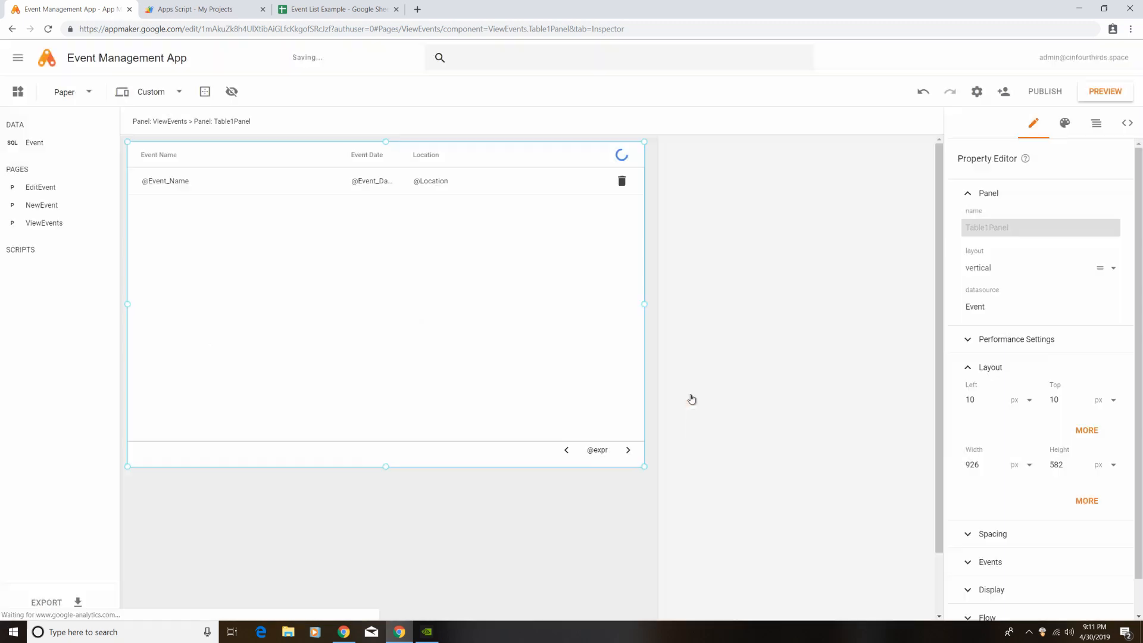
Step: Add an Edit form for the Event datasource near the EditEvent page's upper-left corner, including all fields
click(18, 91)
drag(29, 191, 131, 147)
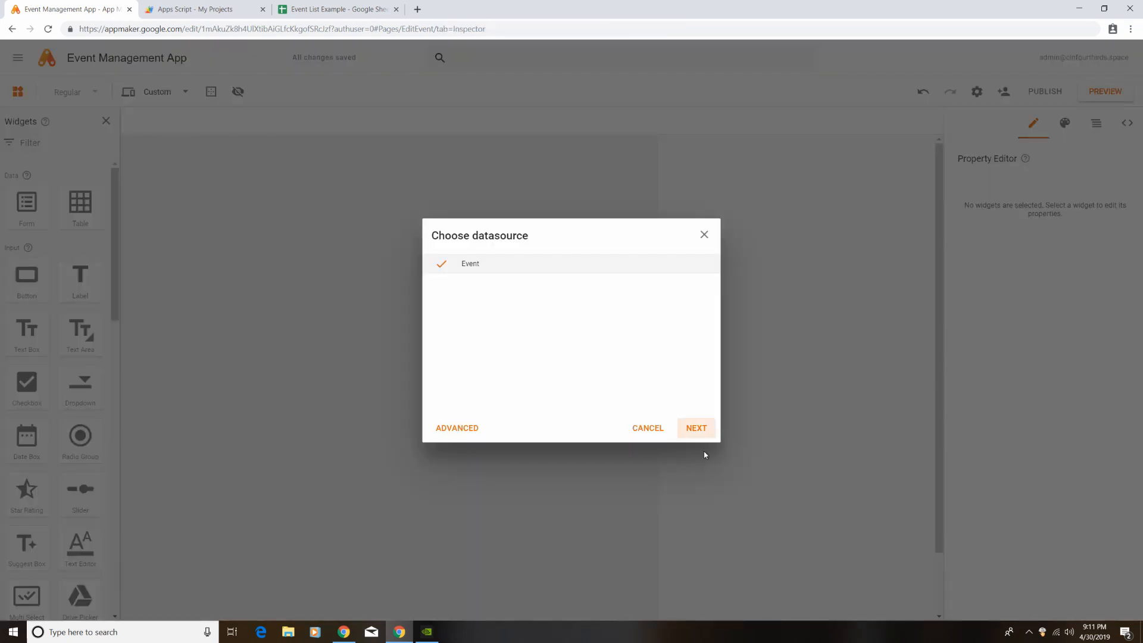
click(697, 428)
click(450, 309)
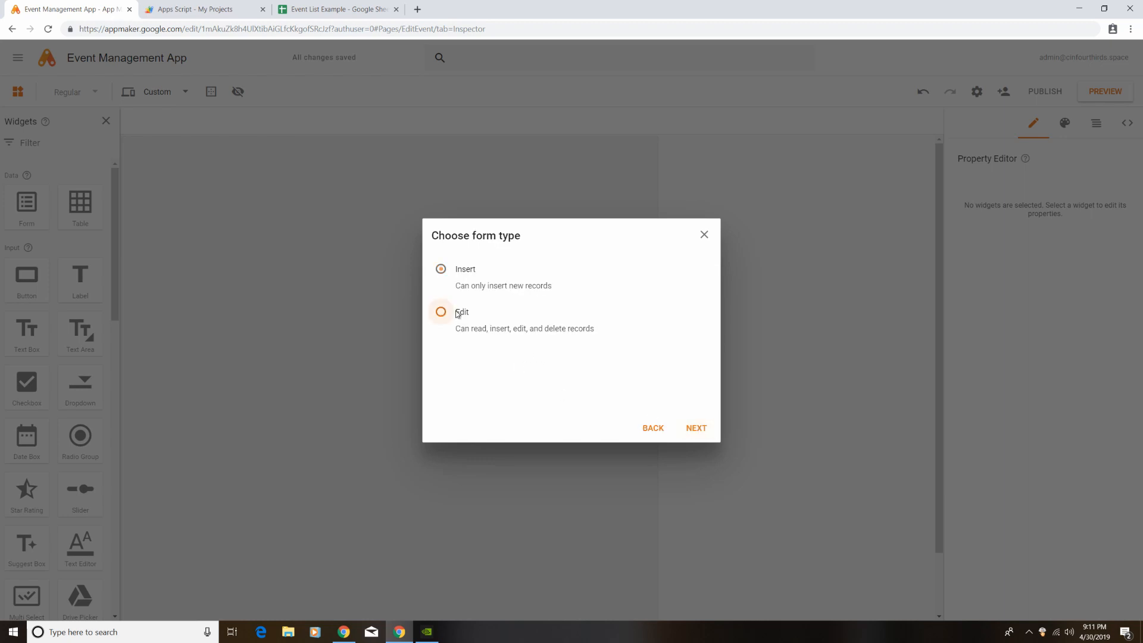
click(696, 428)
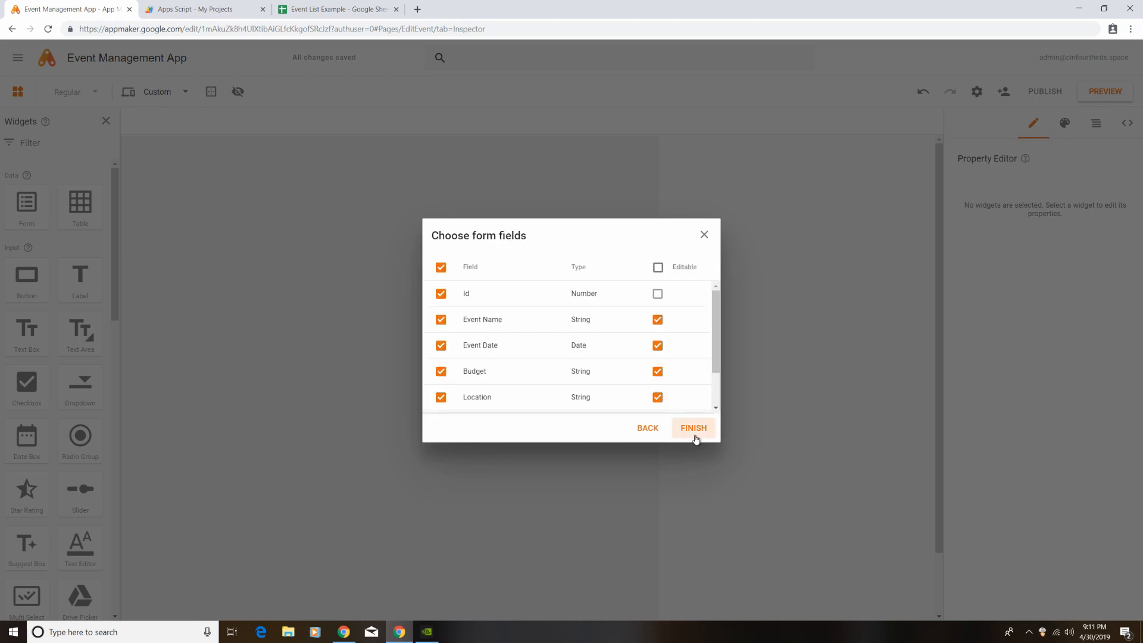
scroll(640, 364, down, 1)
scroll(641, 364, down, 2)
click(712, 433)
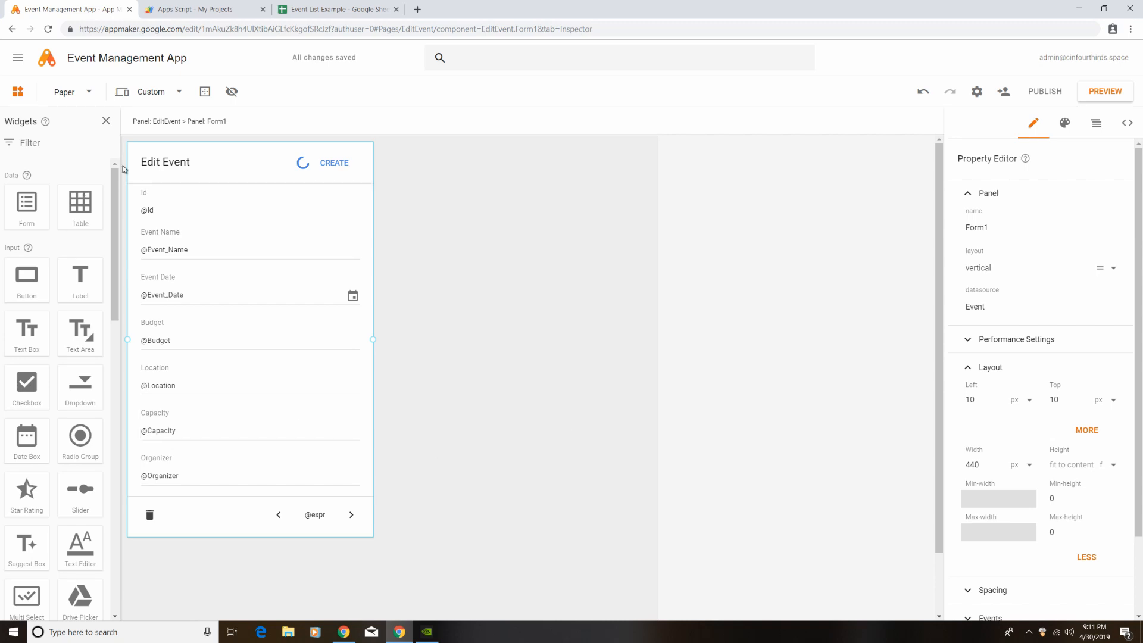
click(106, 122)
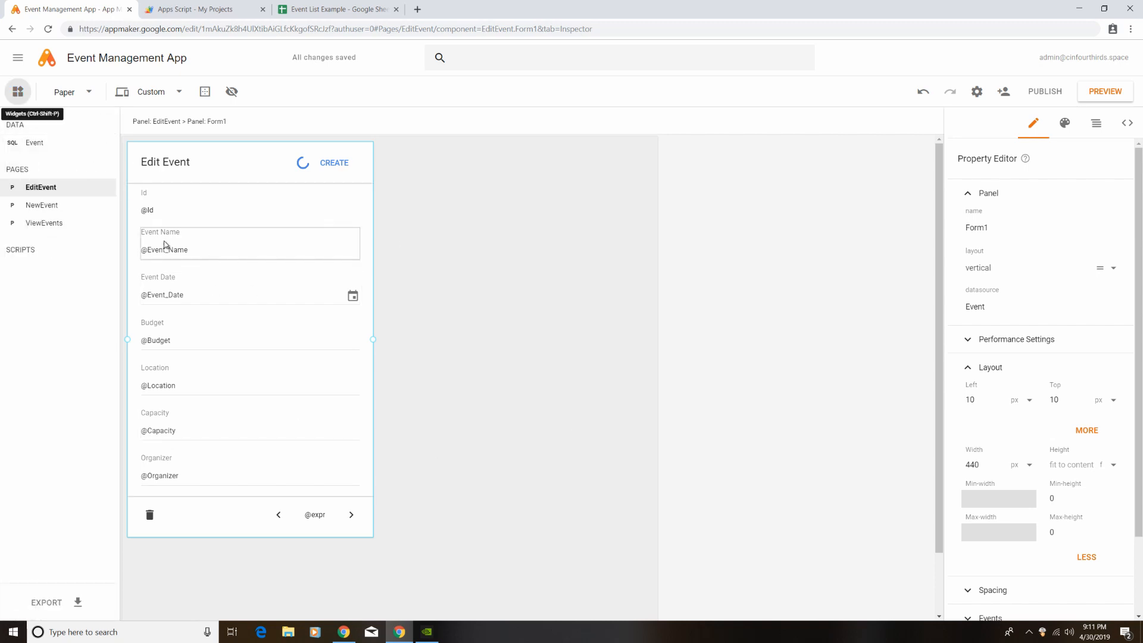
Step: Add a button labelled New Event just below the table on the ViewEvents page, aligned with its left edge
click(59, 218)
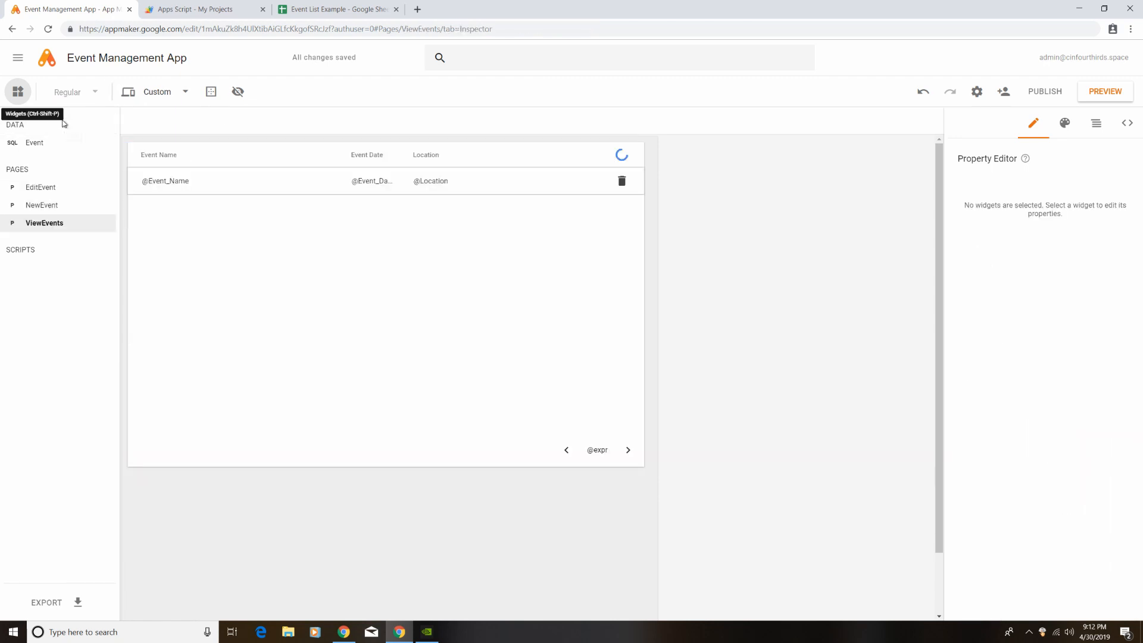
click(17, 91)
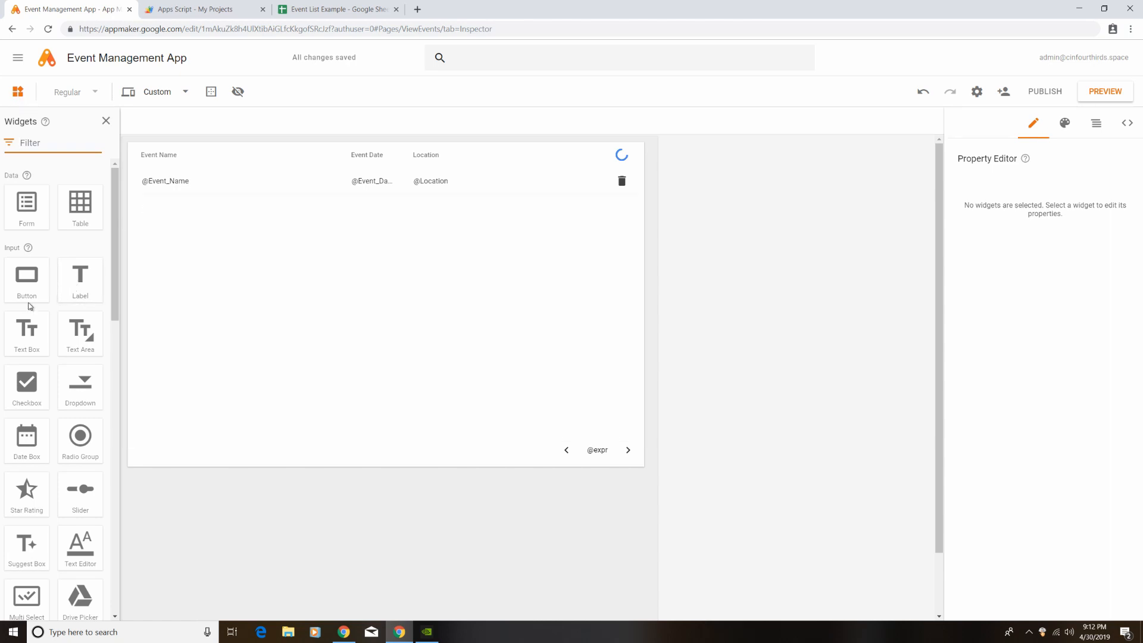
drag(27, 292, 124, 477)
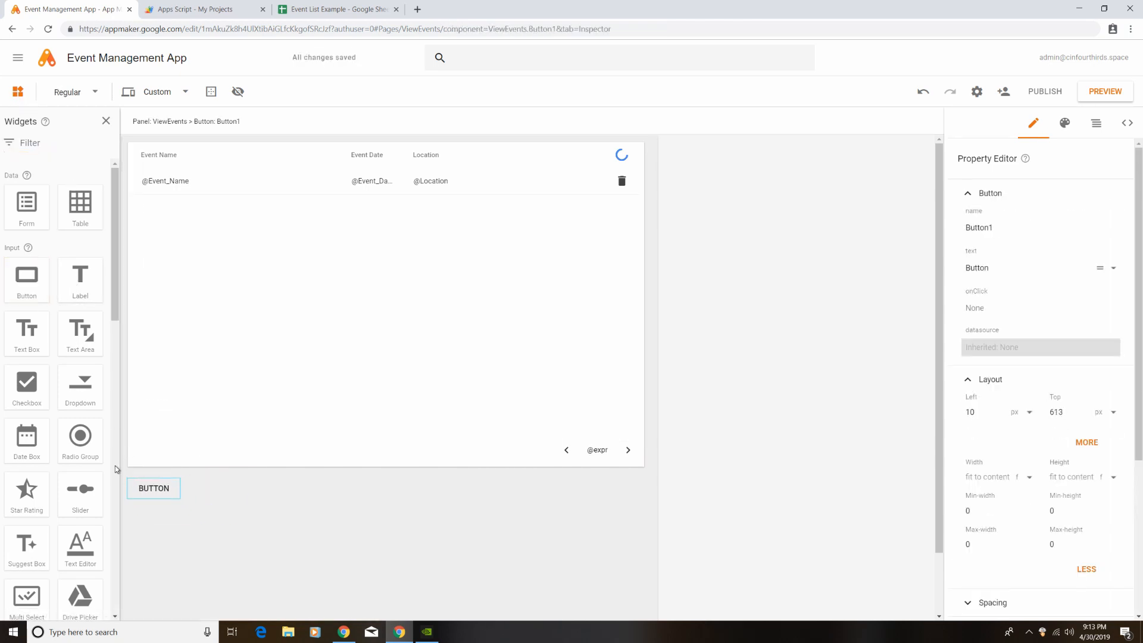
double_click(152, 494)
text(New Event)
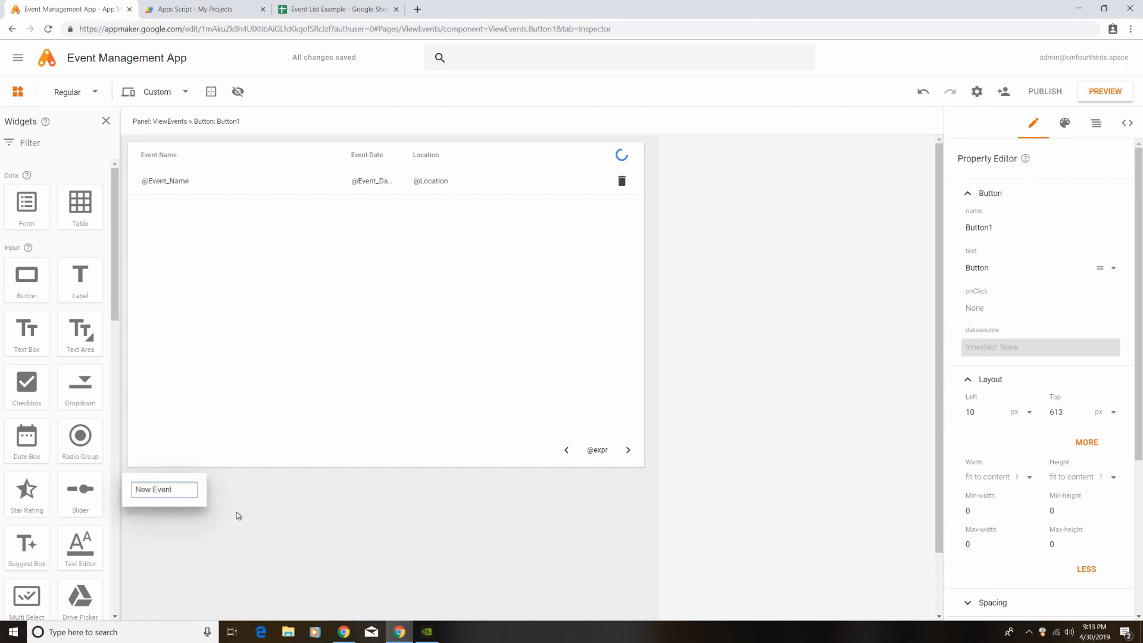
click(238, 515)
Step: Apply the RaisedColor style variant to the New Event button
click(163, 497)
click(69, 97)
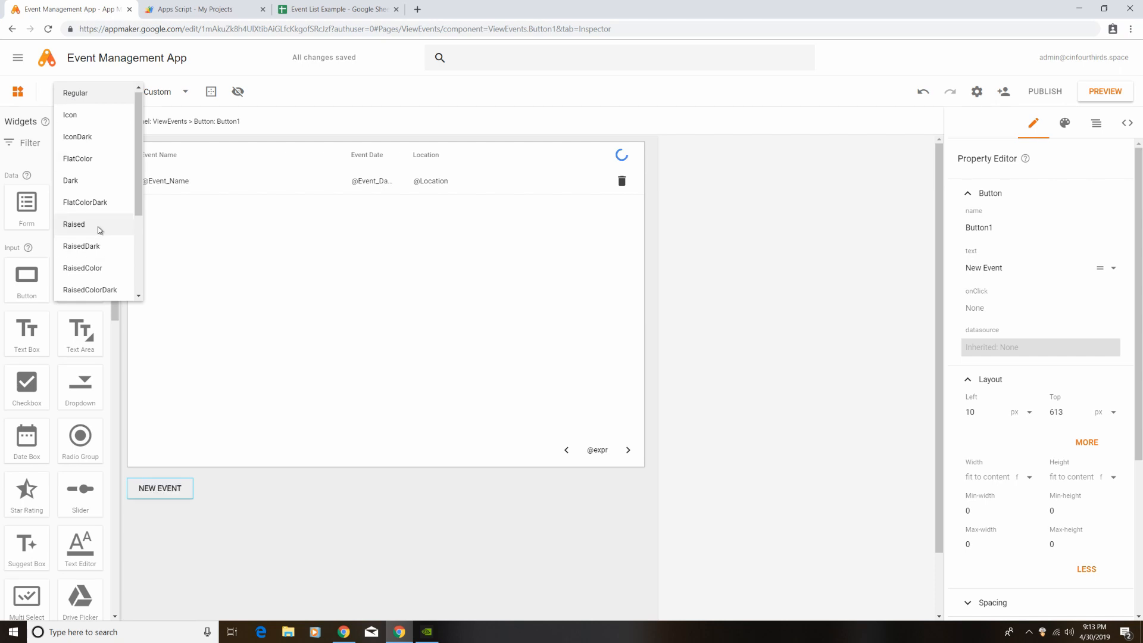
click(92, 269)
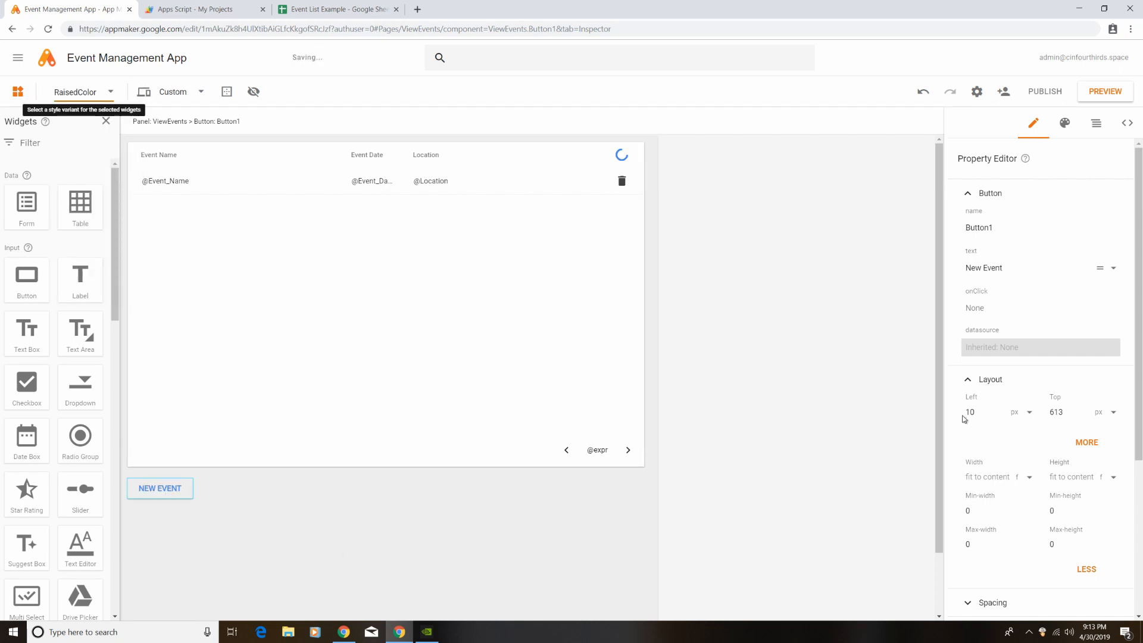
Step: Set the New Event button's onClick event to navigate to the NewEvent page
scroll(1140, 272, down, 4)
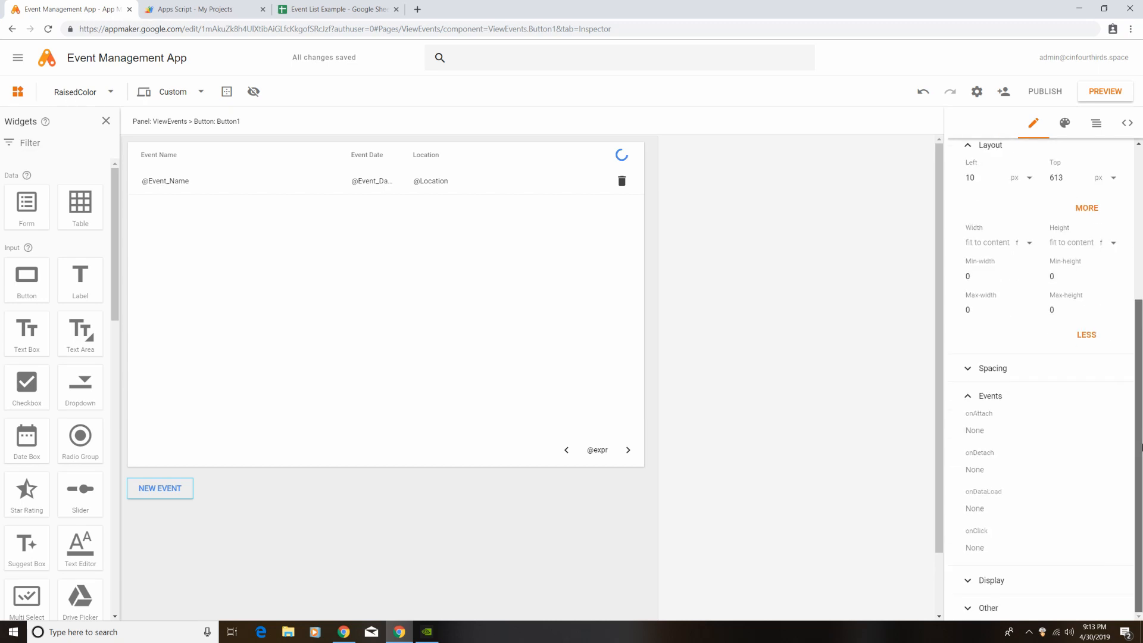
click(977, 548)
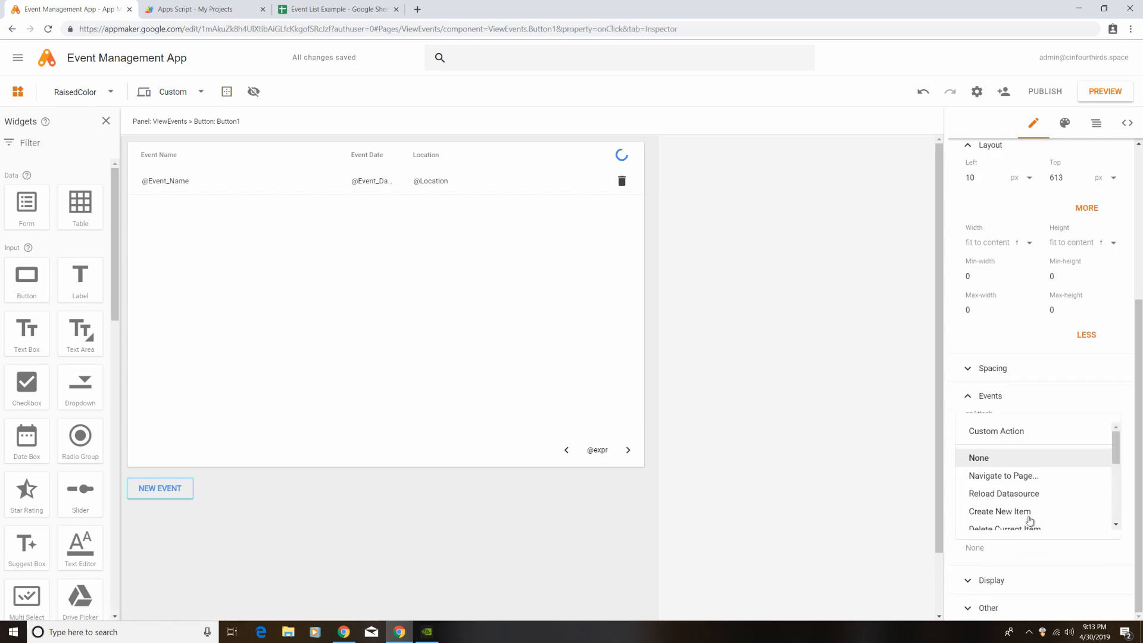
mouse_move(1117, 444)
mouse_down()
mouse_move(1117, 486)
mouse_move(1126, 437)
mouse_up()
click(1048, 475)
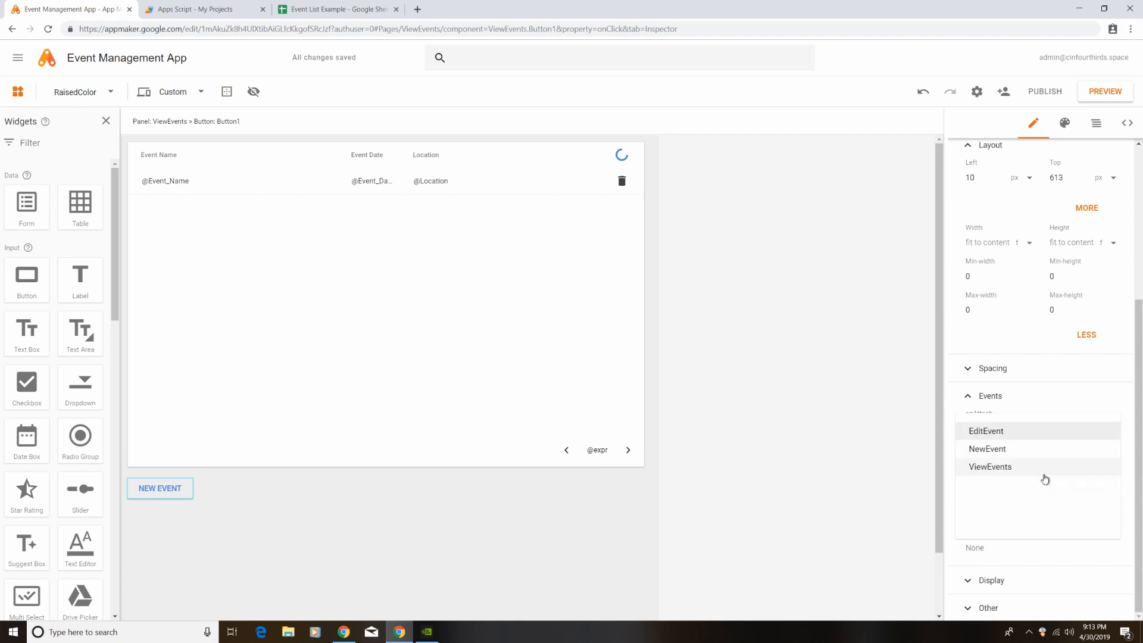
click(1010, 456)
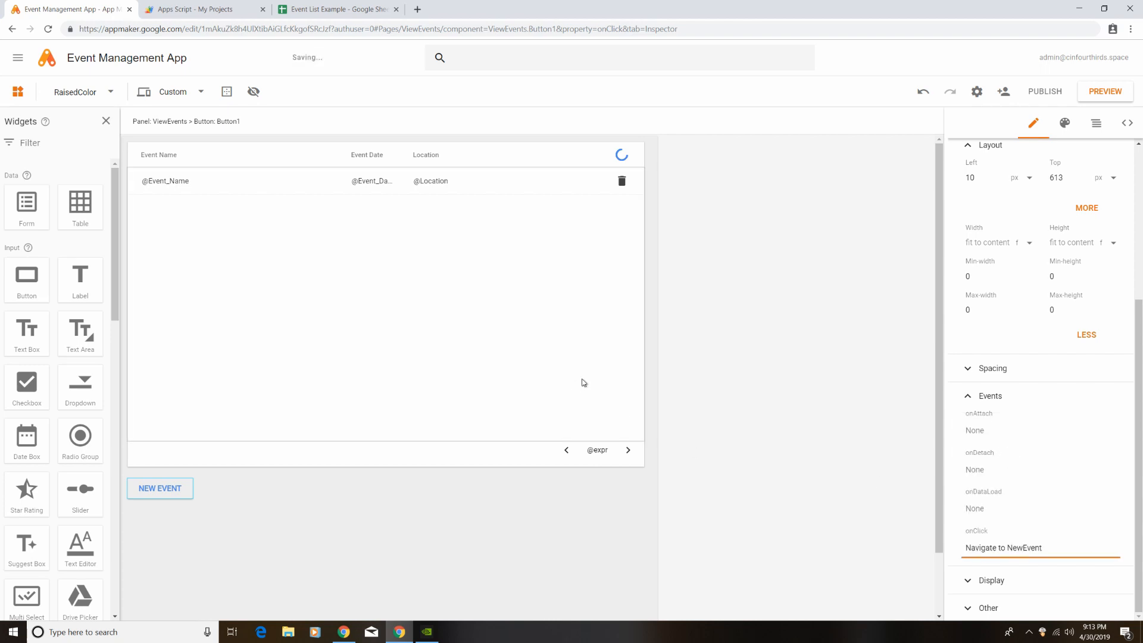
click(105, 121)
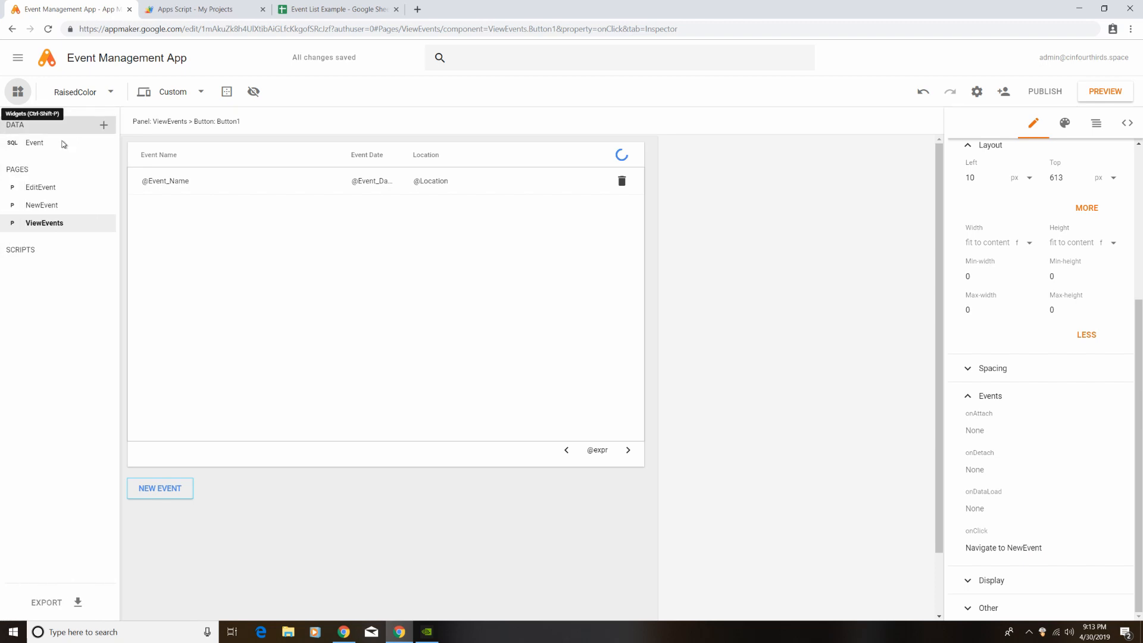
Step: Set the onClick event of the event table's row to navigate to the EditEvent page
click(269, 195)
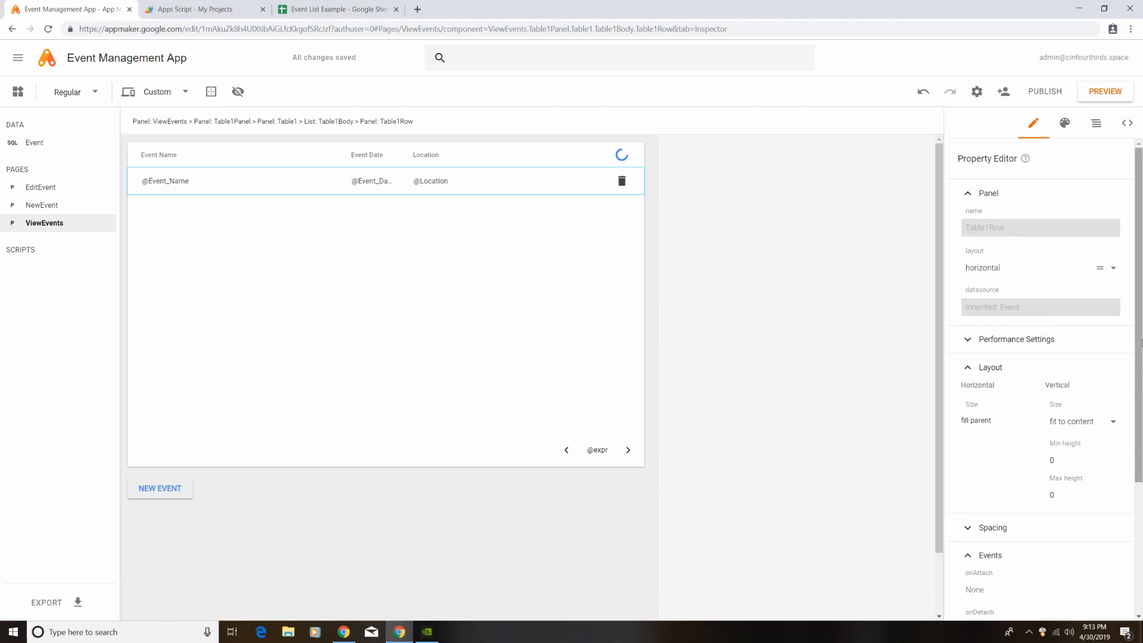
scroll(1141, 343, down, 3)
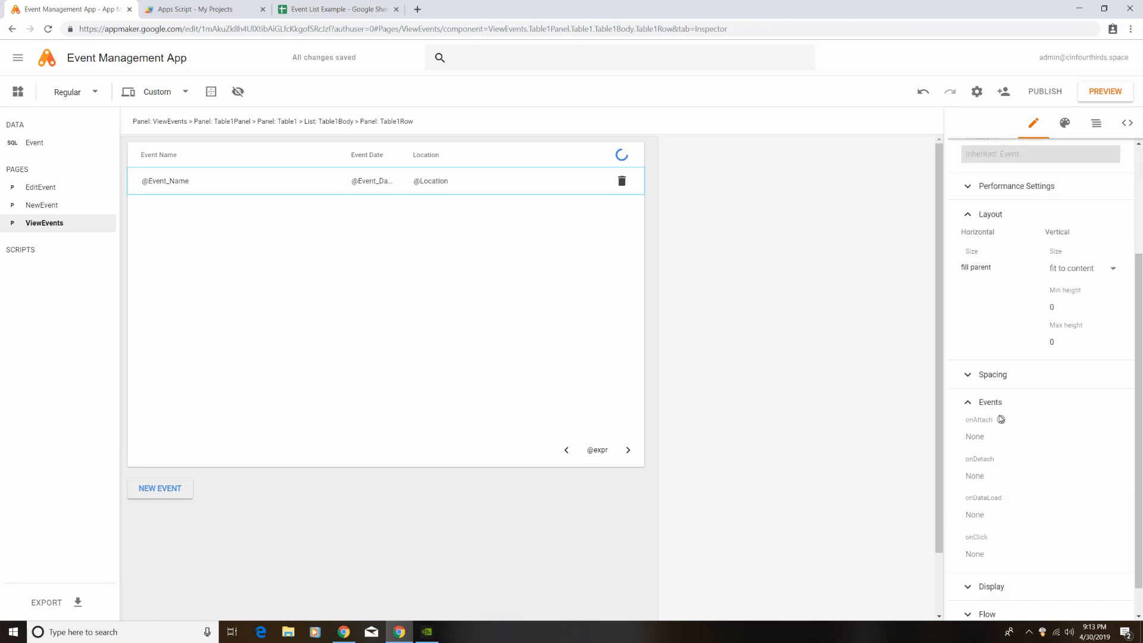
click(977, 554)
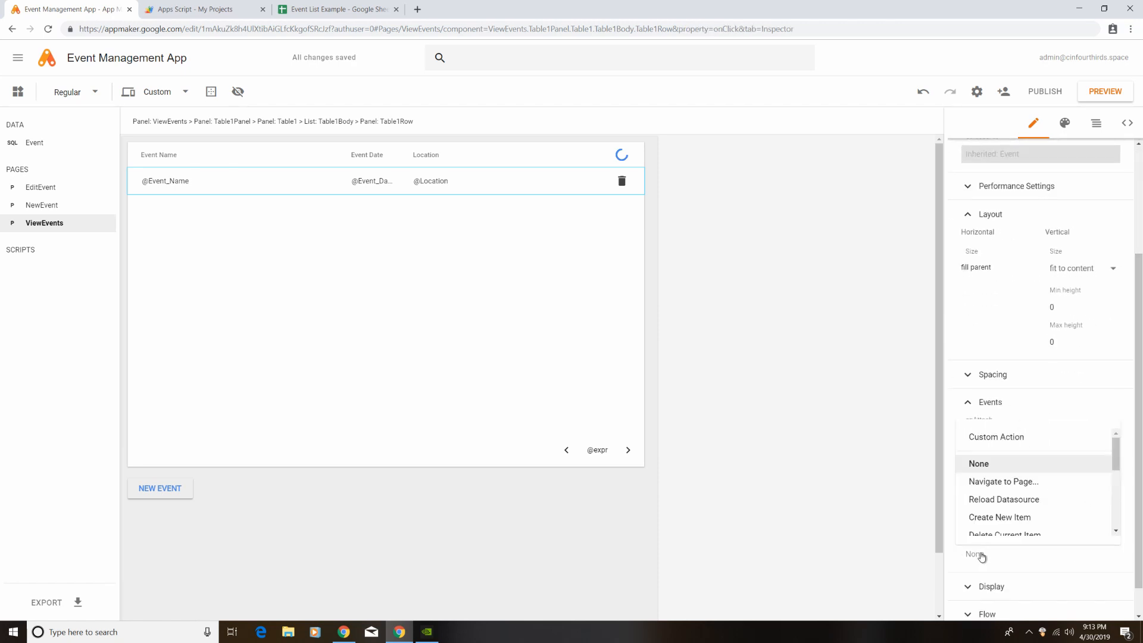
click(1000, 482)
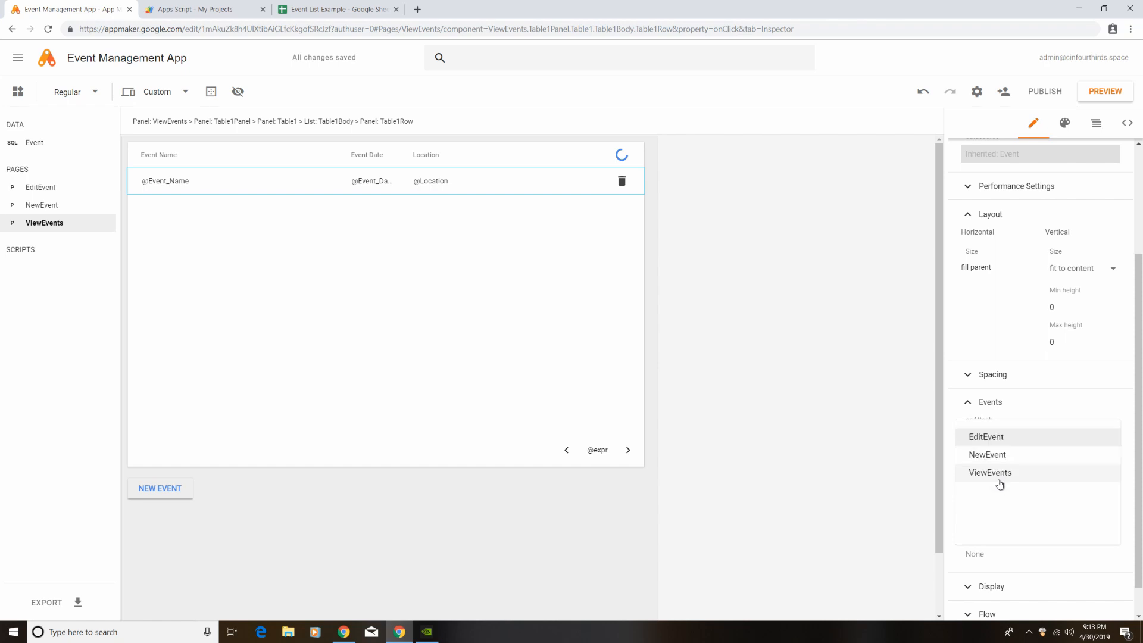
click(997, 439)
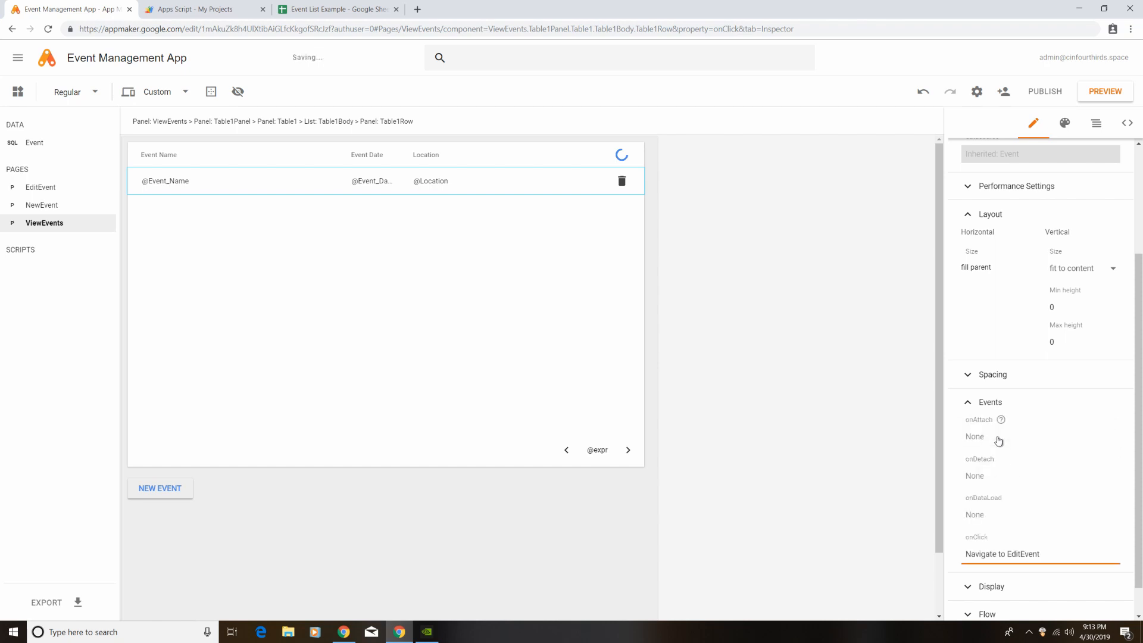
Step: Add a button labelled View Events just below the form on the NewEvent page, aligned with the form's left edge
click(309, 528)
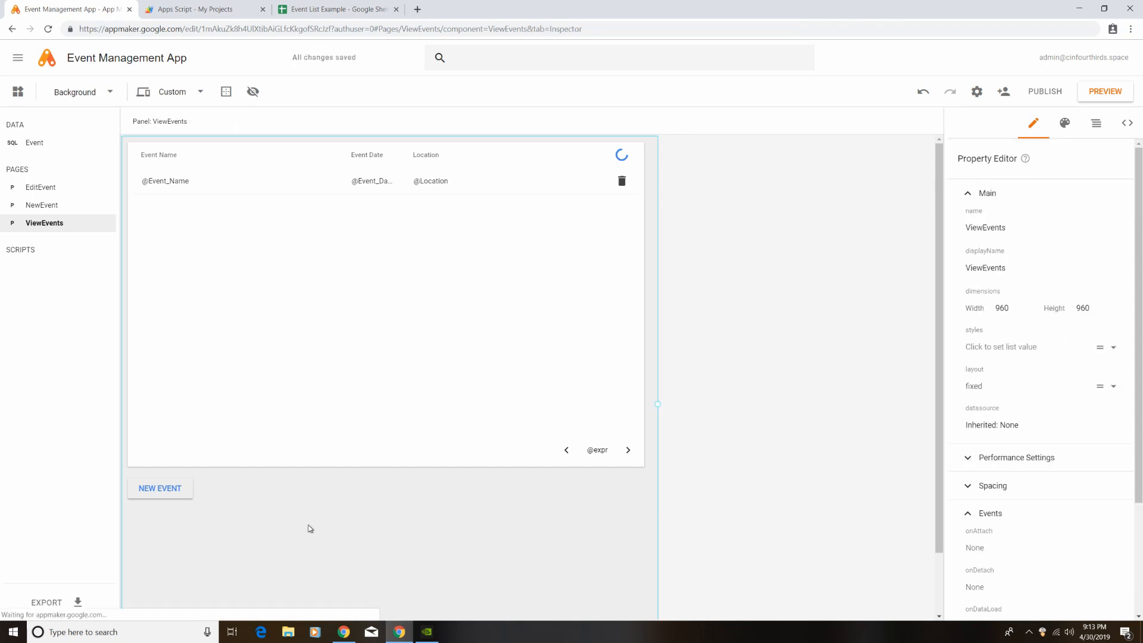
click(43, 205)
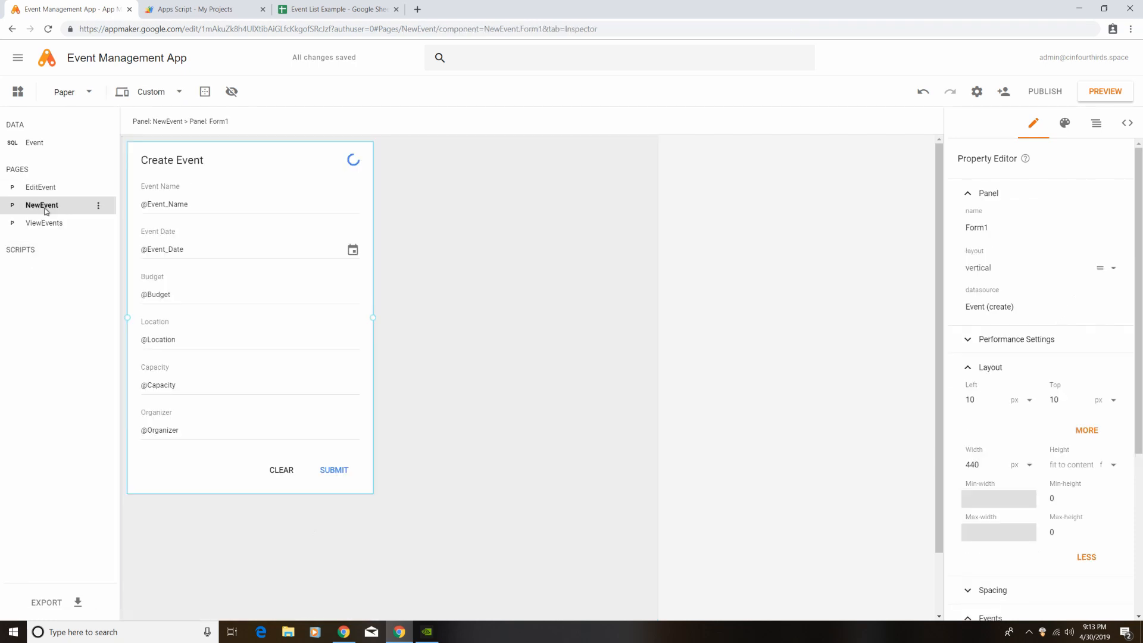
click(18, 91)
drag(27, 292, 128, 507)
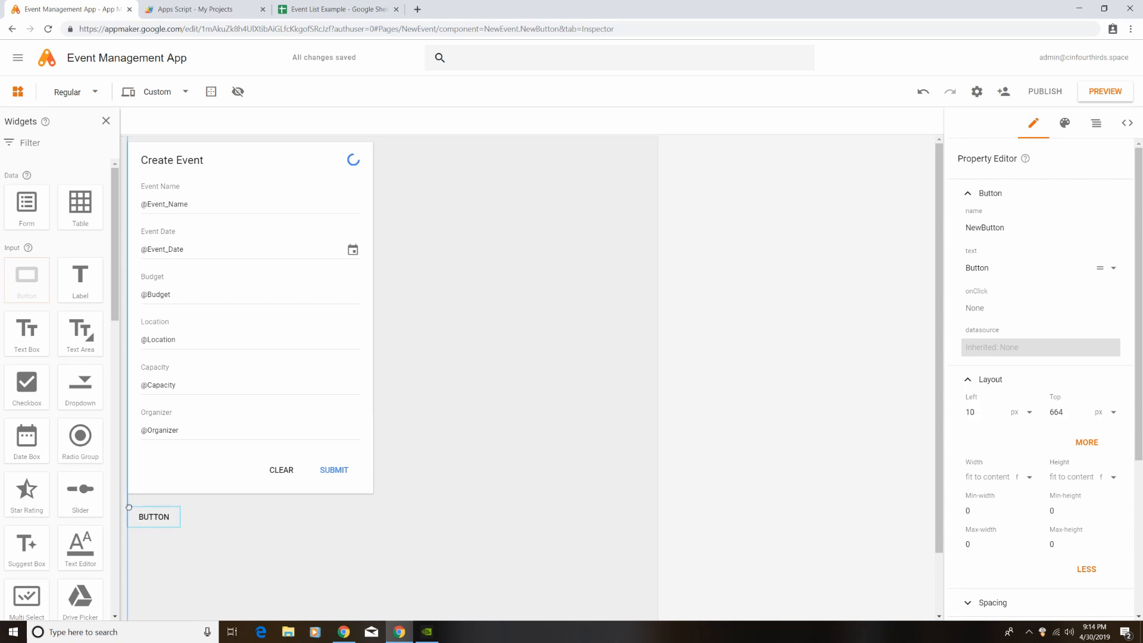
double_click(146, 517)
text(View Events)
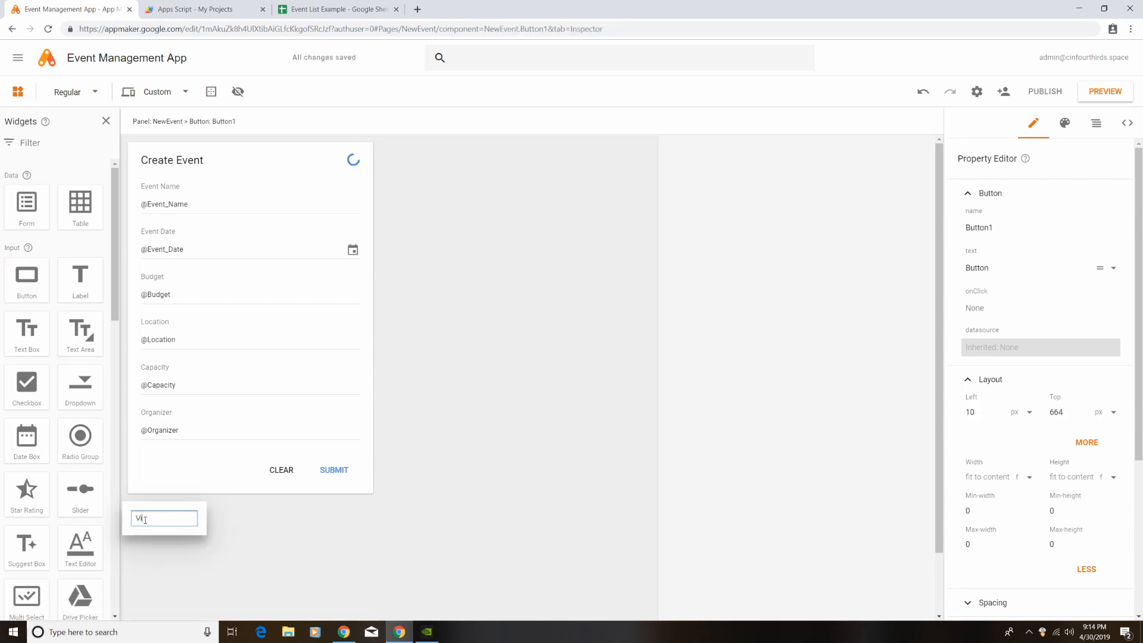
click(234, 533)
Step: Apply the RaisedColor style variant to the NewEvent page's View Events button
click(173, 519)
click(90, 92)
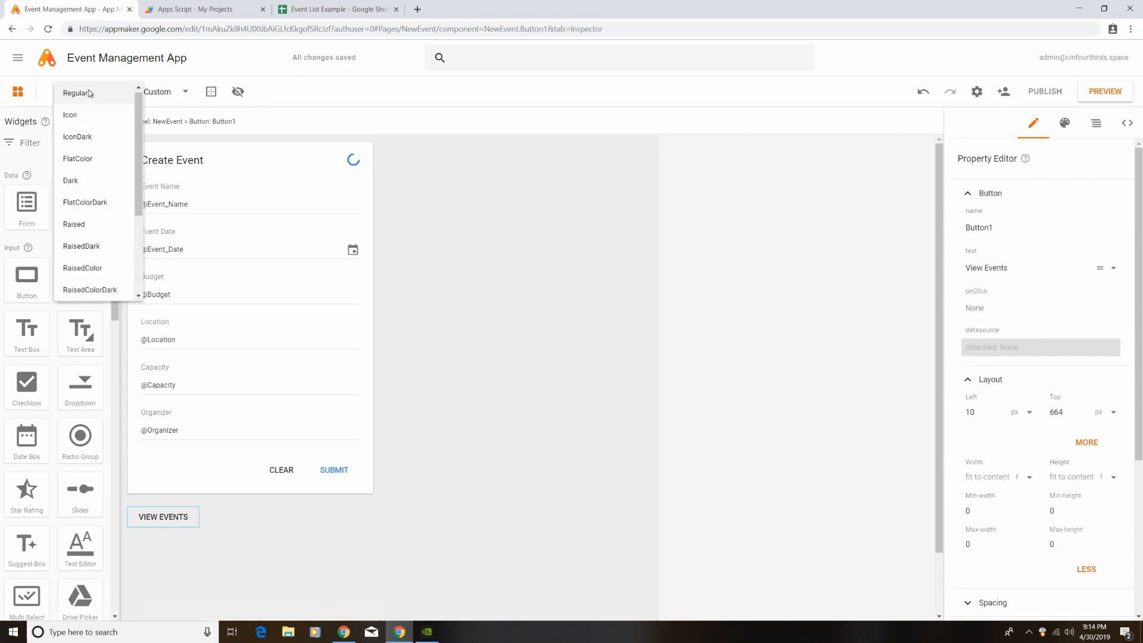
click(83, 268)
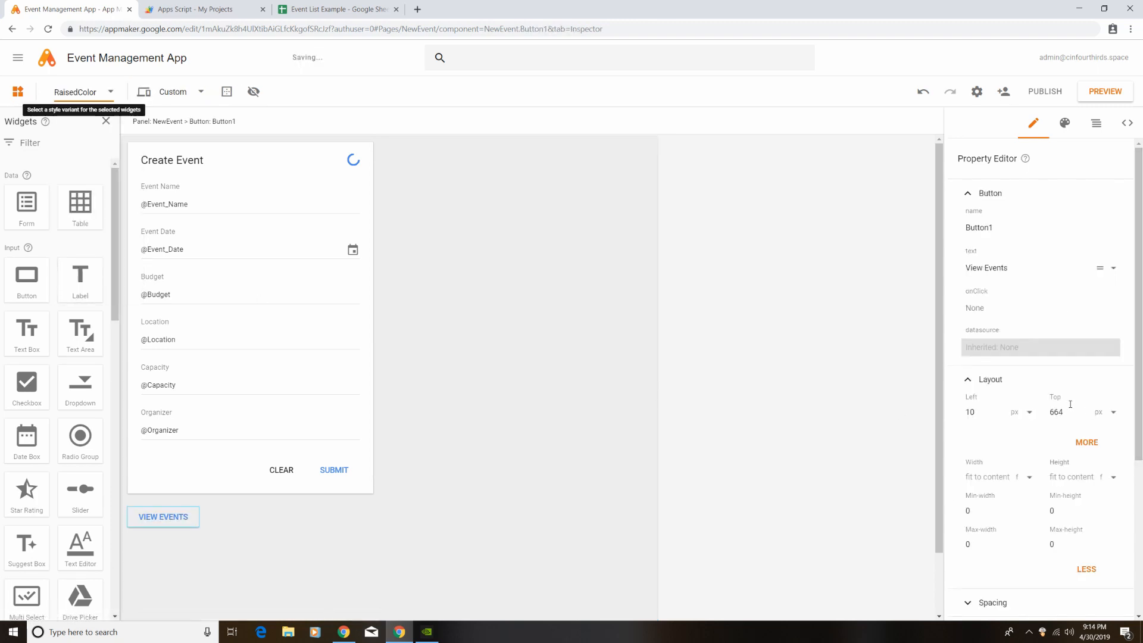
Step: Set the onClick event of the NewEvent page's View Events button to navigate to the ViewEvents page
scroll(1070, 405, down, 4)
click(980, 546)
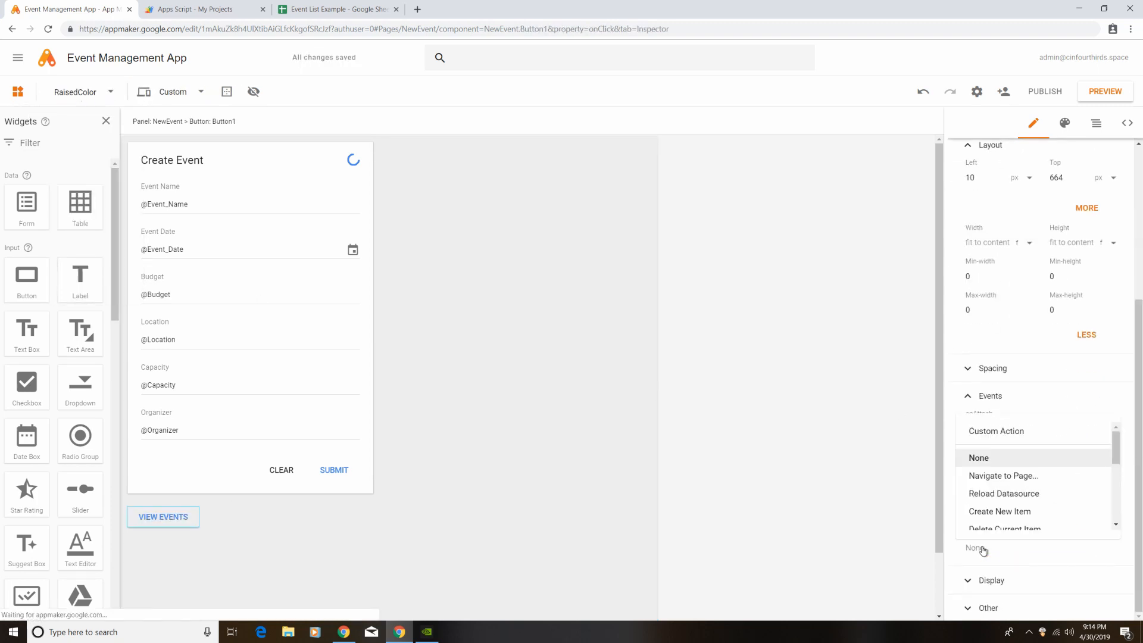
click(1012, 476)
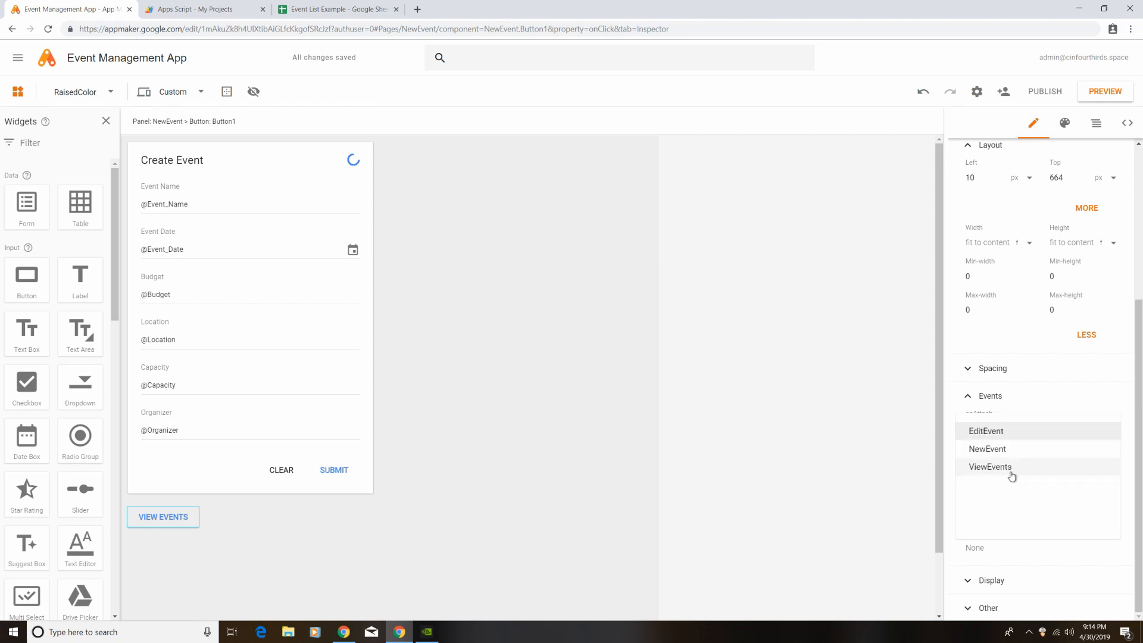
click(990, 467)
click(489, 477)
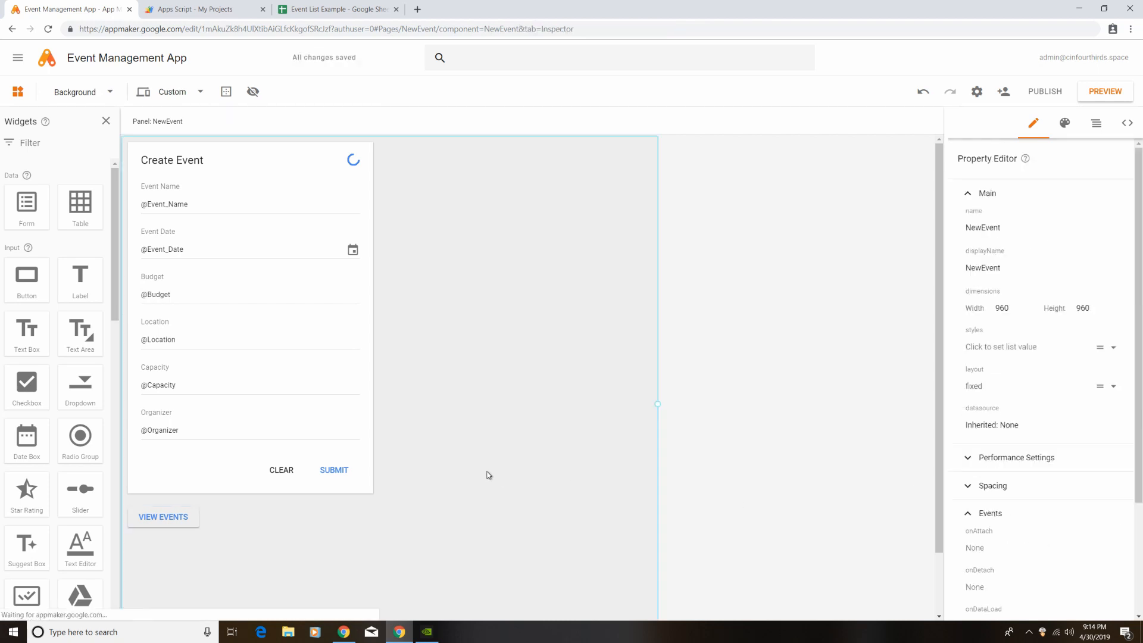
Step: Add a button labelled View Events on the EditEvent page, just below the form near its left edge
click(108, 122)
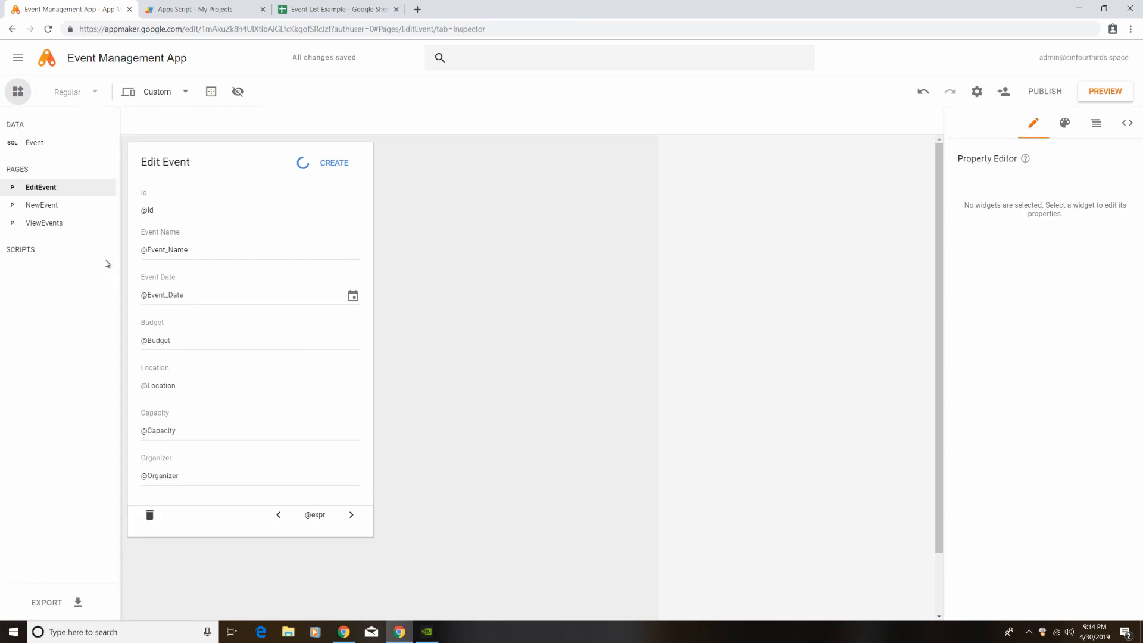
click(15, 97)
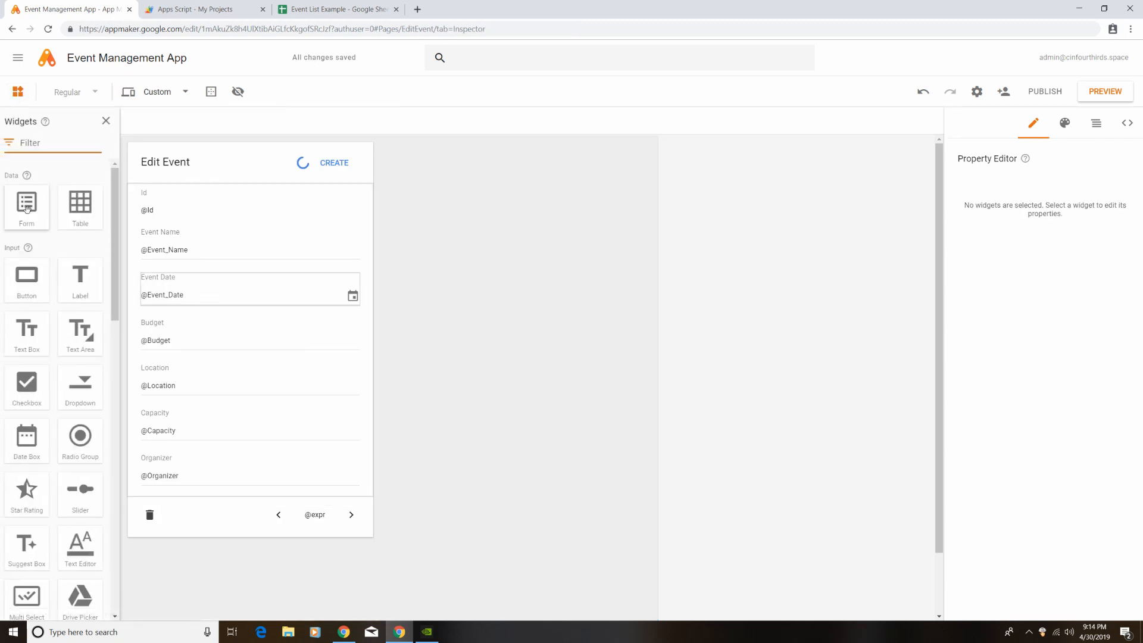
drag(26, 276, 128, 553)
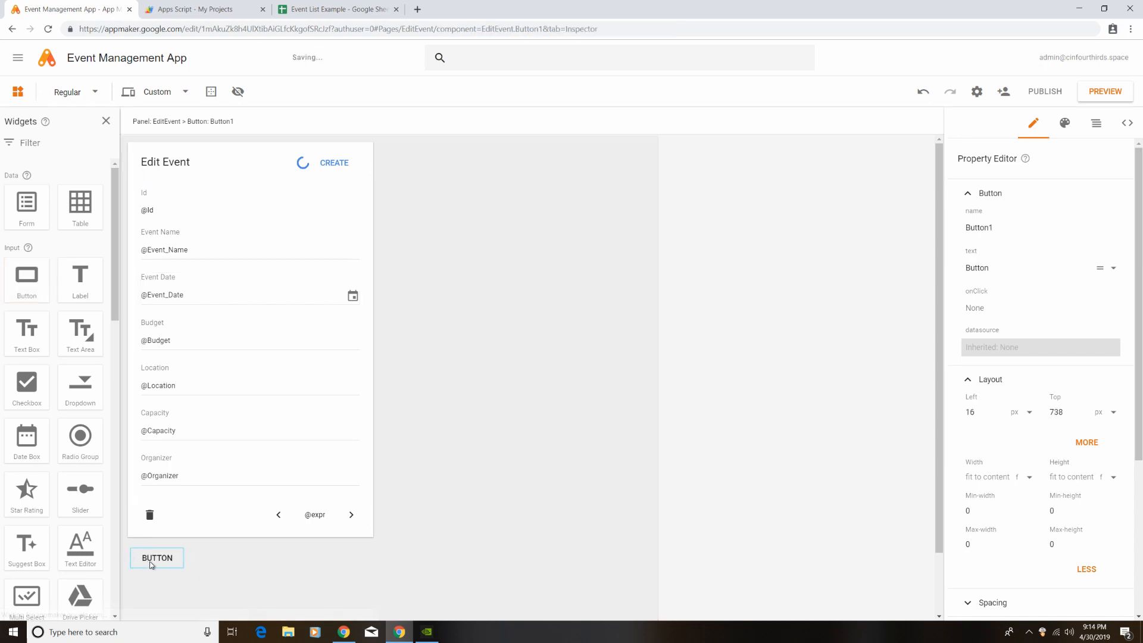
double_click(150, 557)
text(View Even)
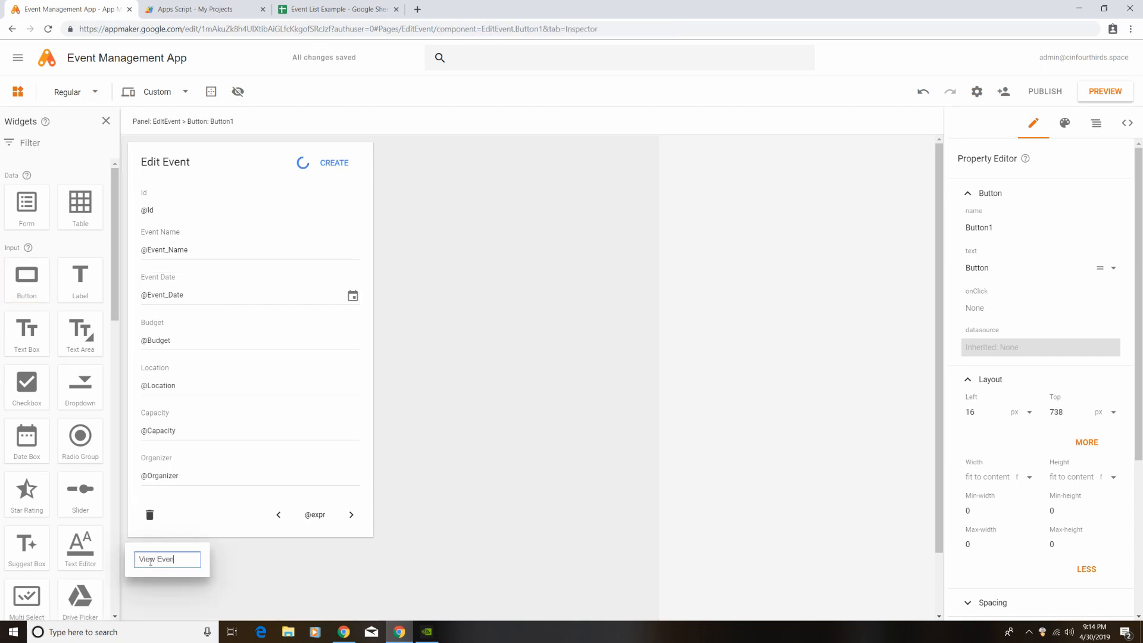
click(281, 557)
Step: Apply the RaisedColor style variant to the EditEvent page's View Events button
click(166, 562)
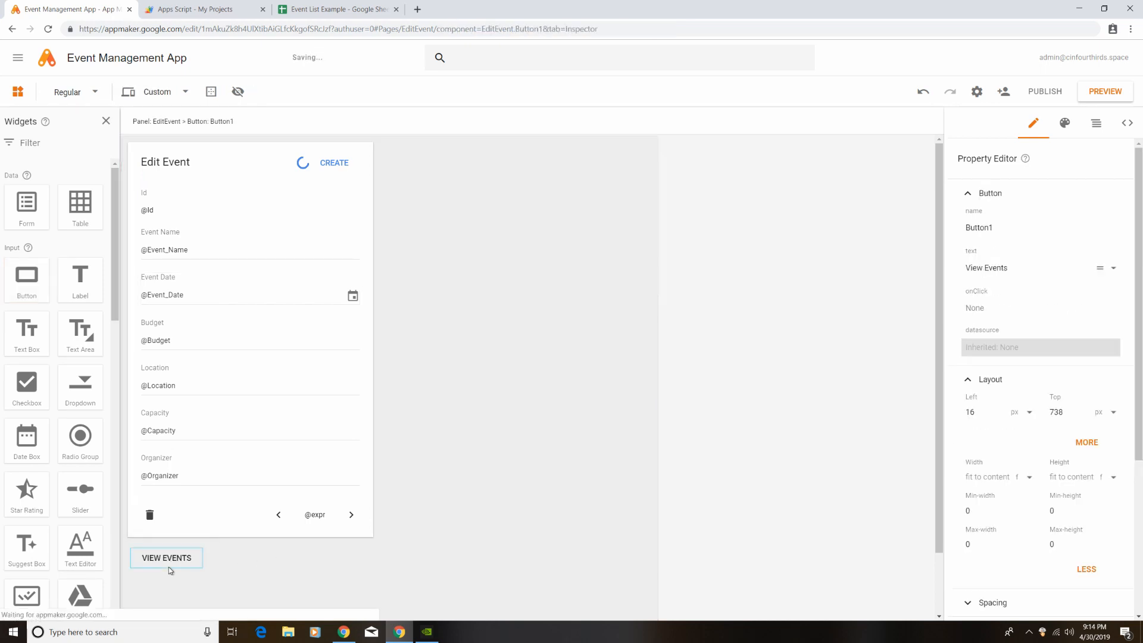
click(69, 92)
click(96, 269)
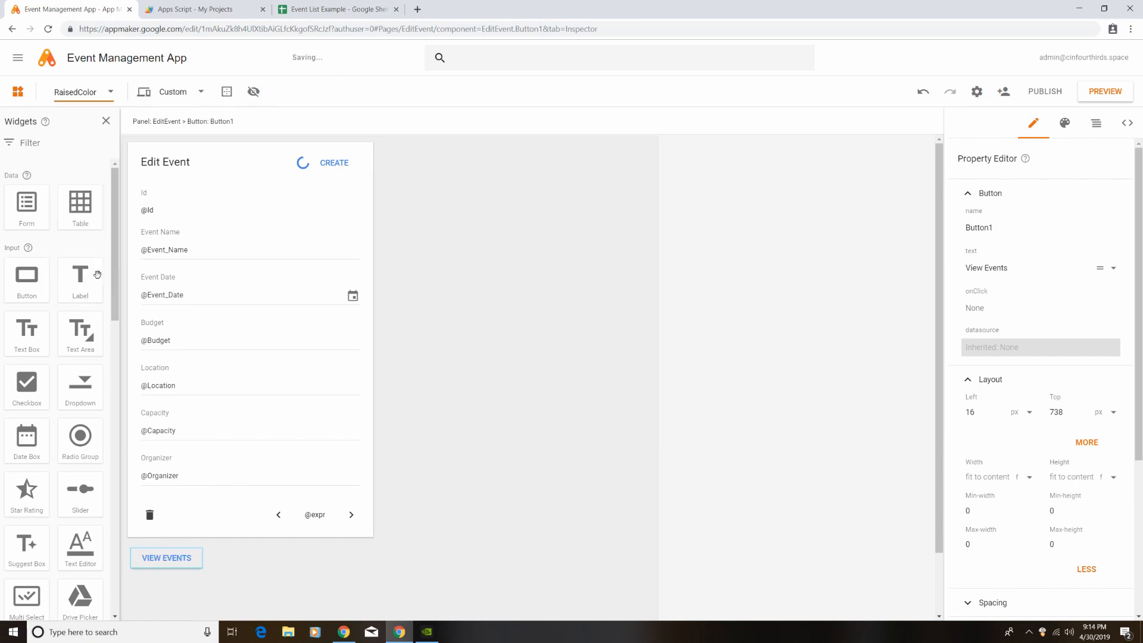
Step: Set the onClick event of the EditEvent page's View Events button to navigate to the ViewEvents page
drag(1138, 376, 1139, 533)
click(1014, 548)
click(1006, 476)
click(1006, 467)
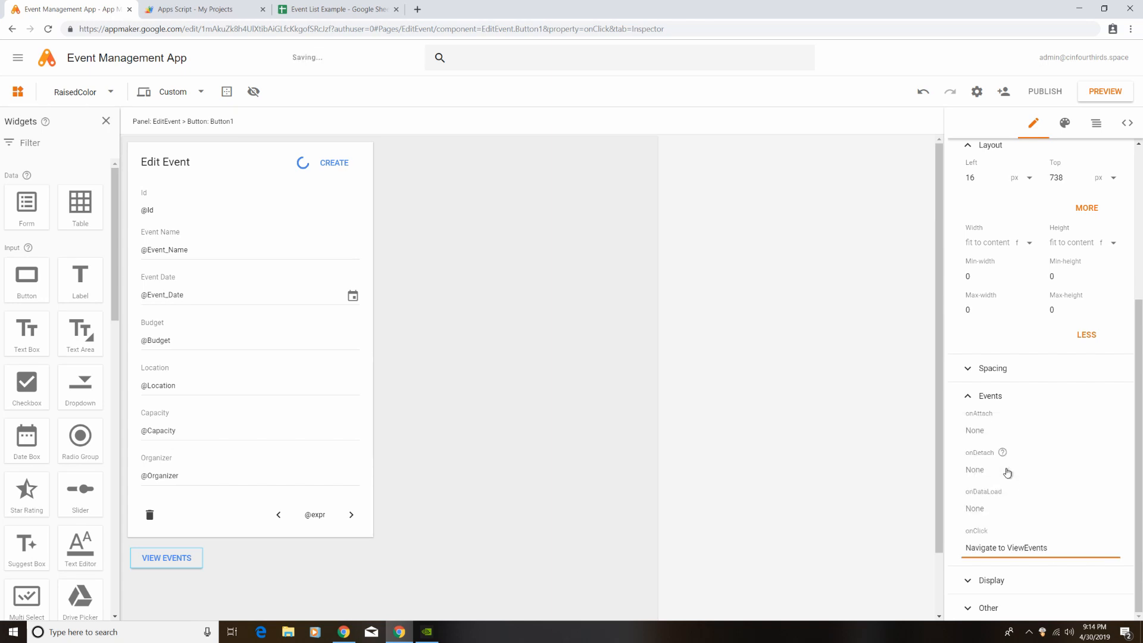
click(507, 419)
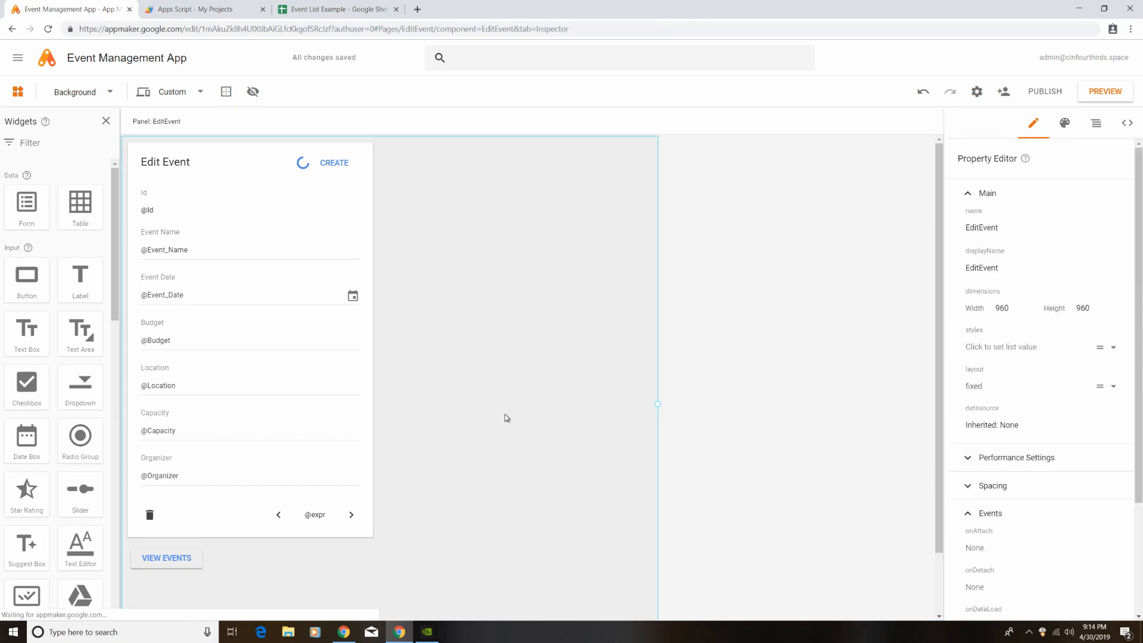
click(106, 121)
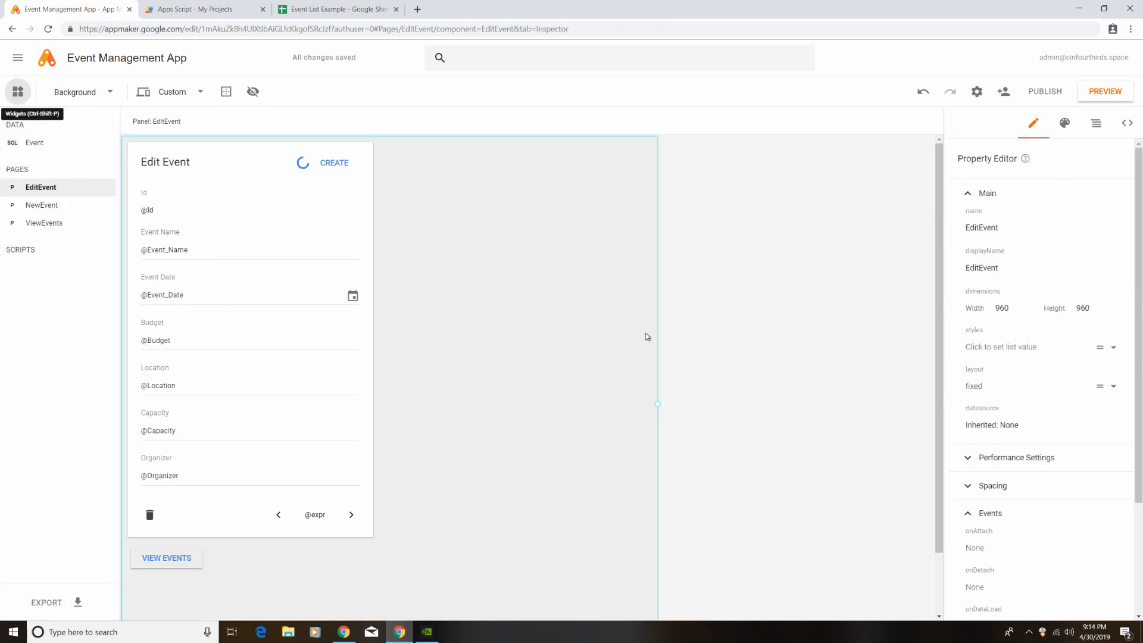
Step: Launch a preview of the app, signing in with the listed administrator account and completing the authorization requests
click(1120, 97)
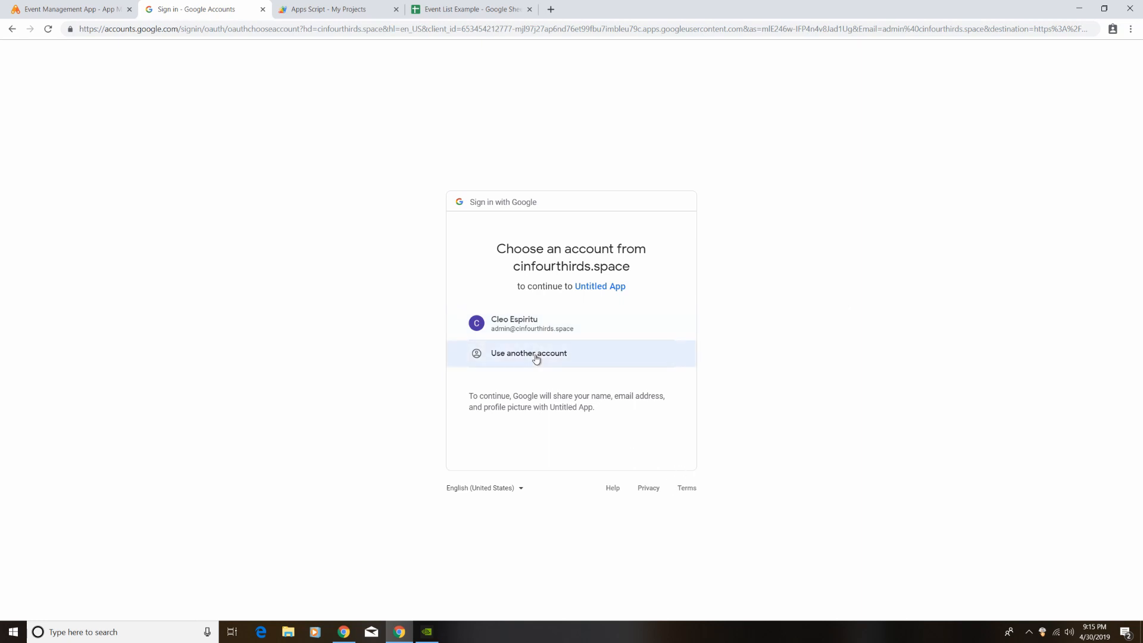
click(524, 323)
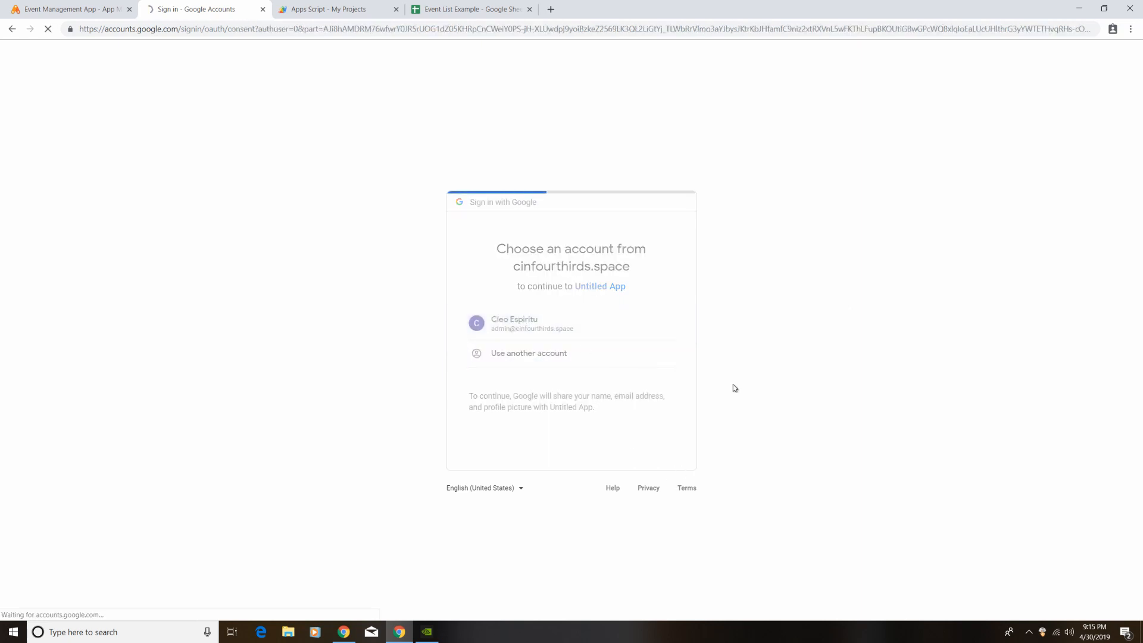
click(655, 461)
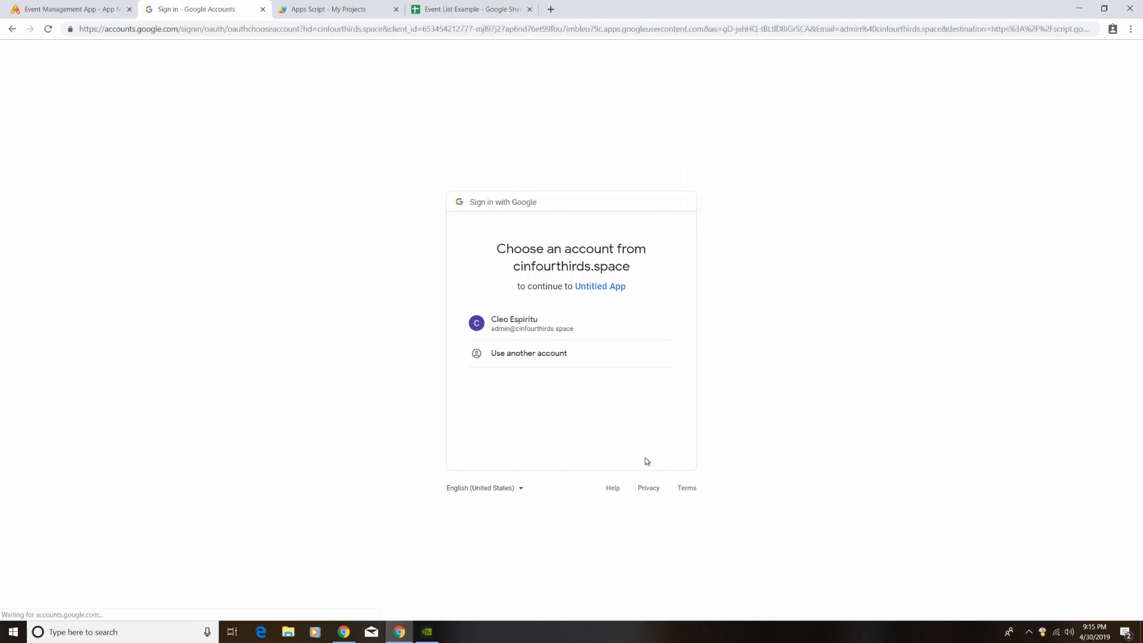
click(603, 331)
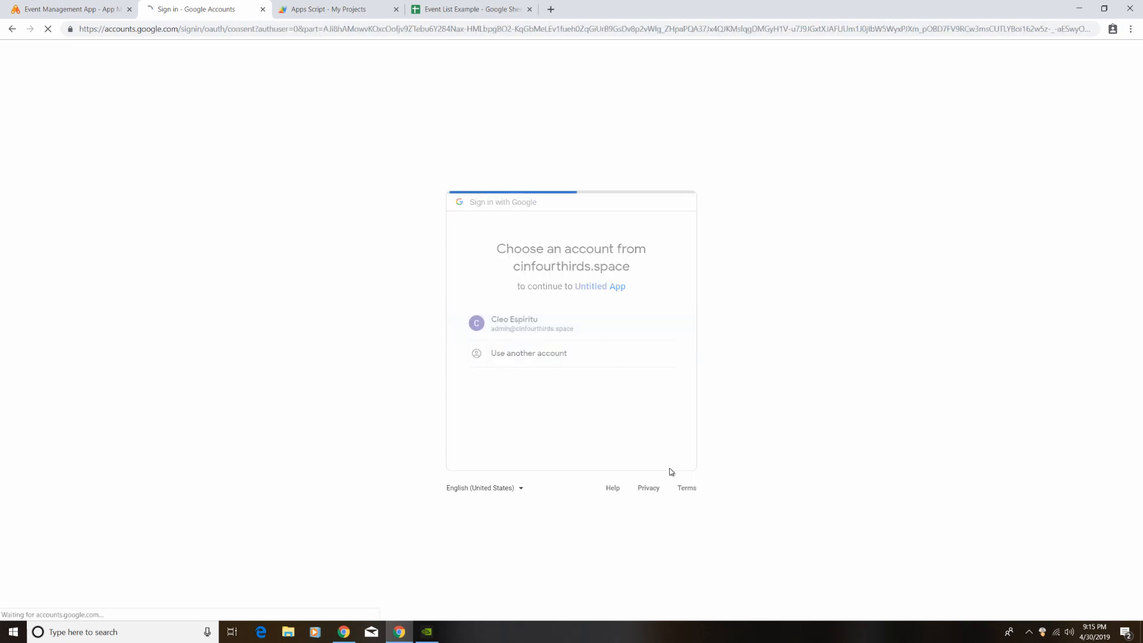
click(667, 465)
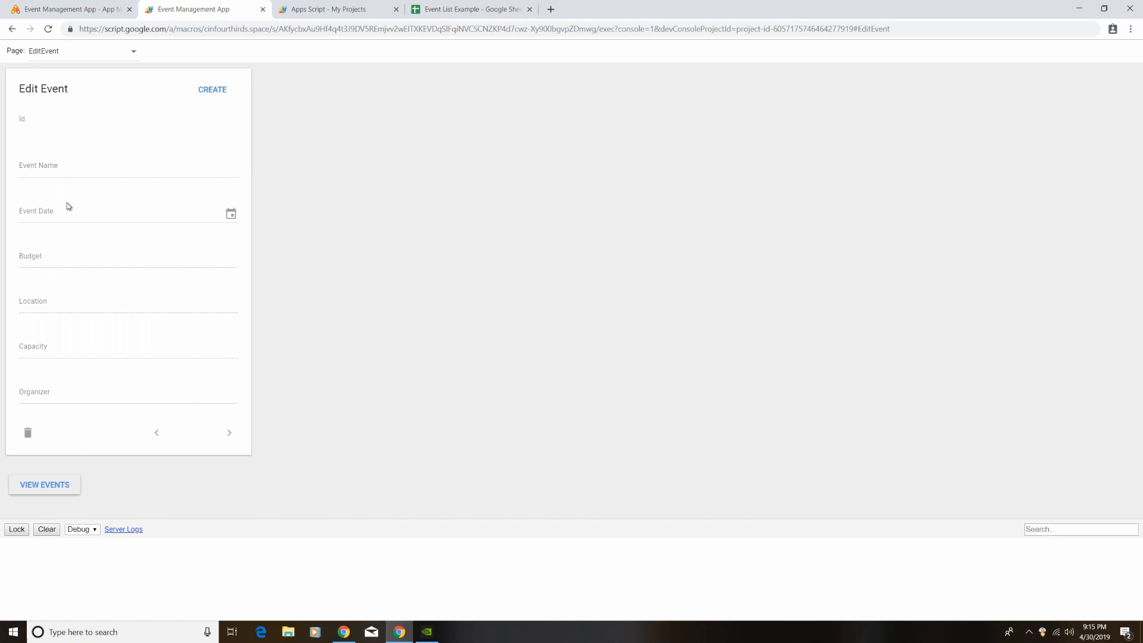
Step: On the NewEvent page of the preview, create and submit a retirement party event dated 2019-04-30
click(79, 55)
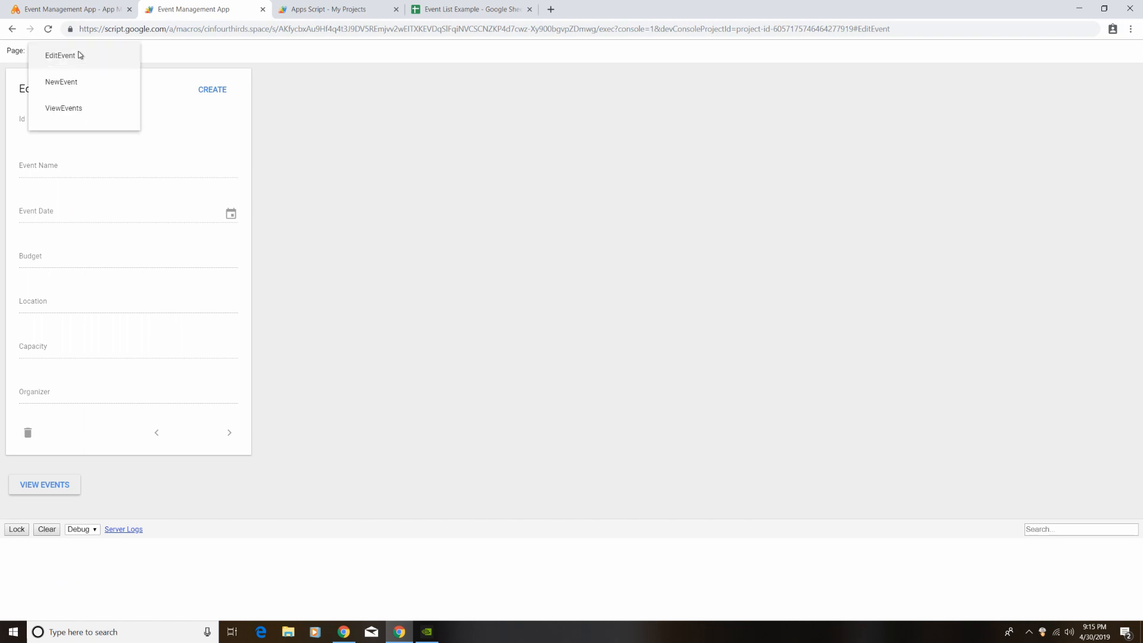
click(74, 83)
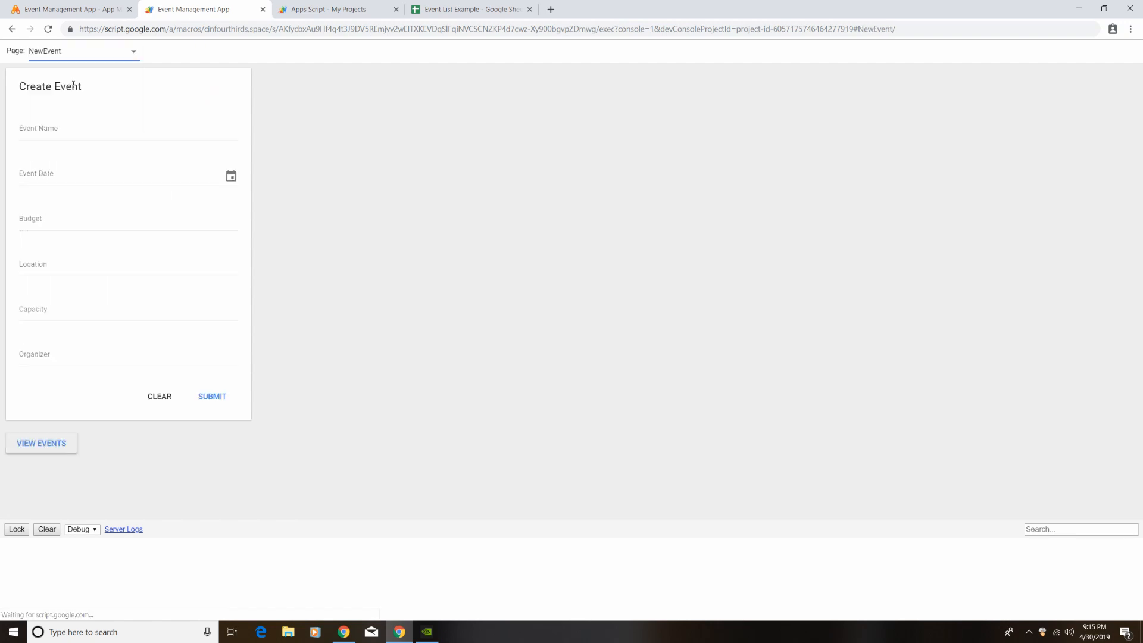
click(79, 133)
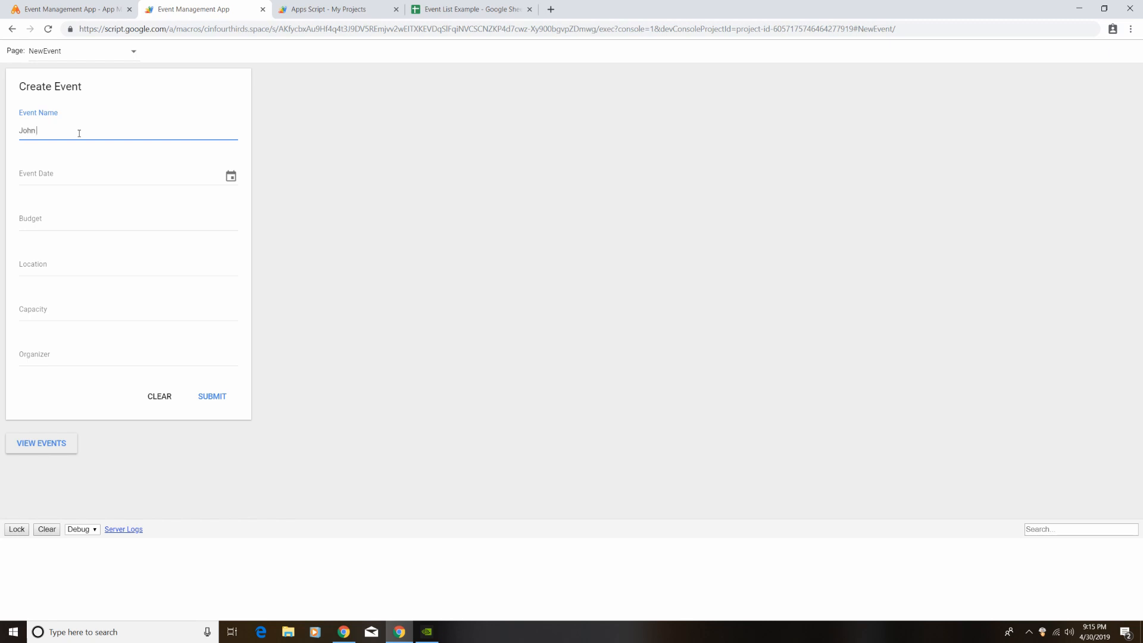
text(ement Party)
click(231, 176)
click(93, 364)
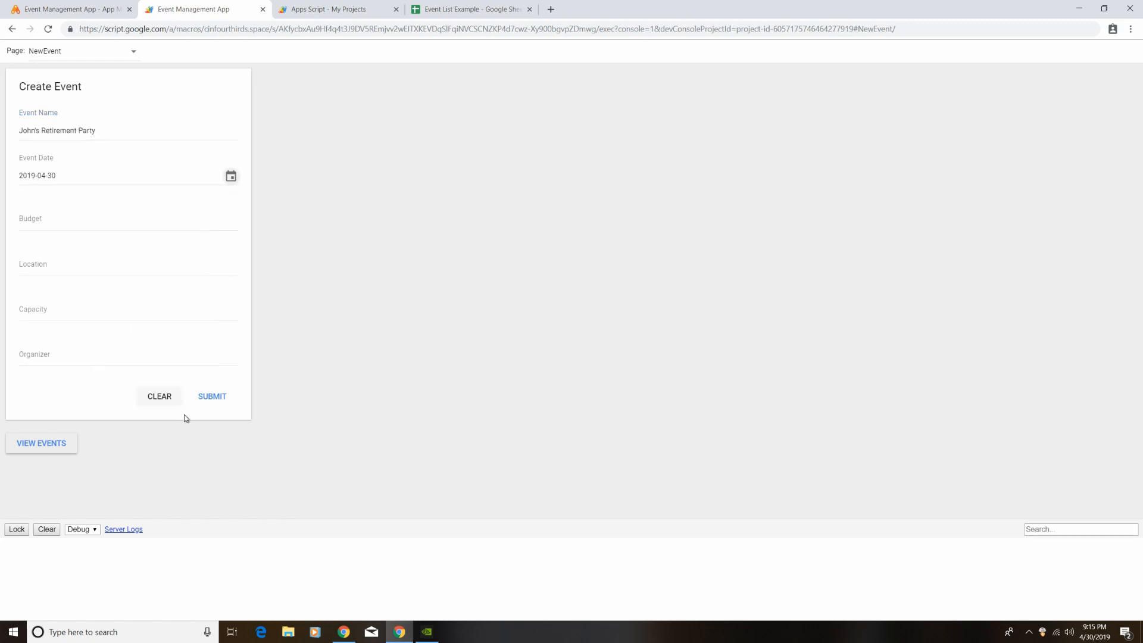
click(210, 401)
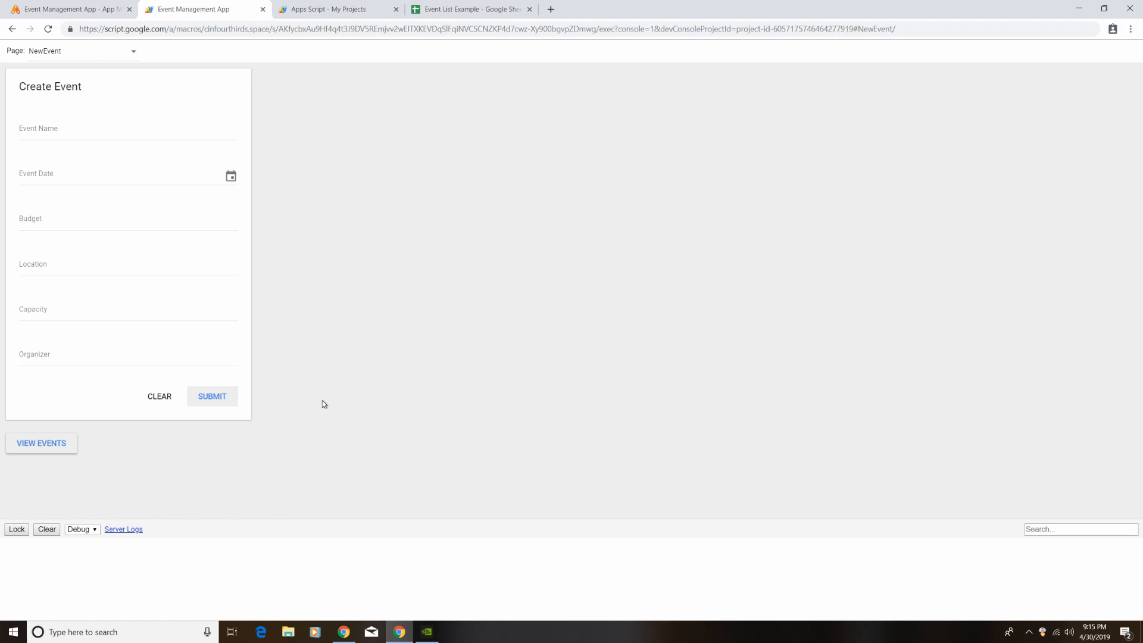
Step: Open the retirement party from the events list, set its location to Edmonton Hall, and return to the list
click(50, 451)
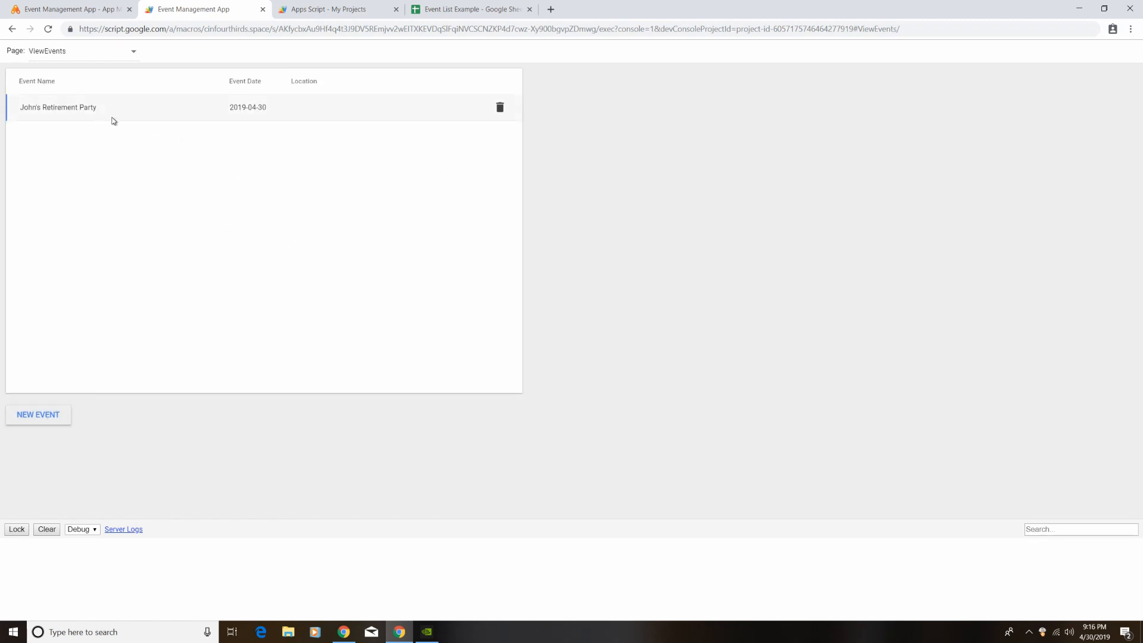
click(163, 113)
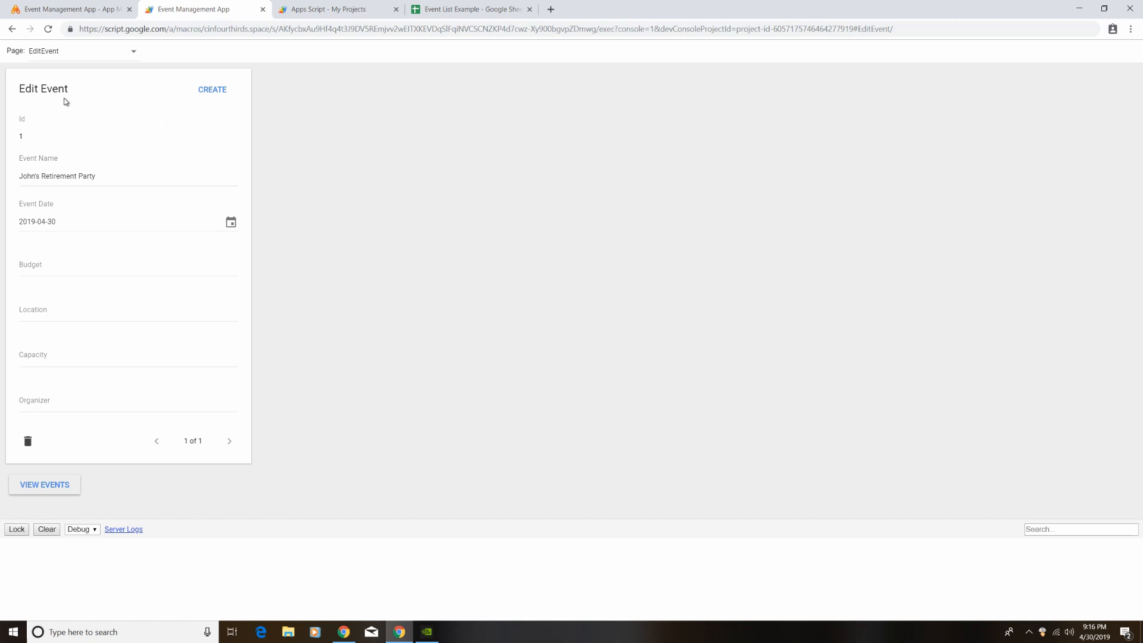
click(47, 310)
text(Edmonton Hall)
key(Tab)
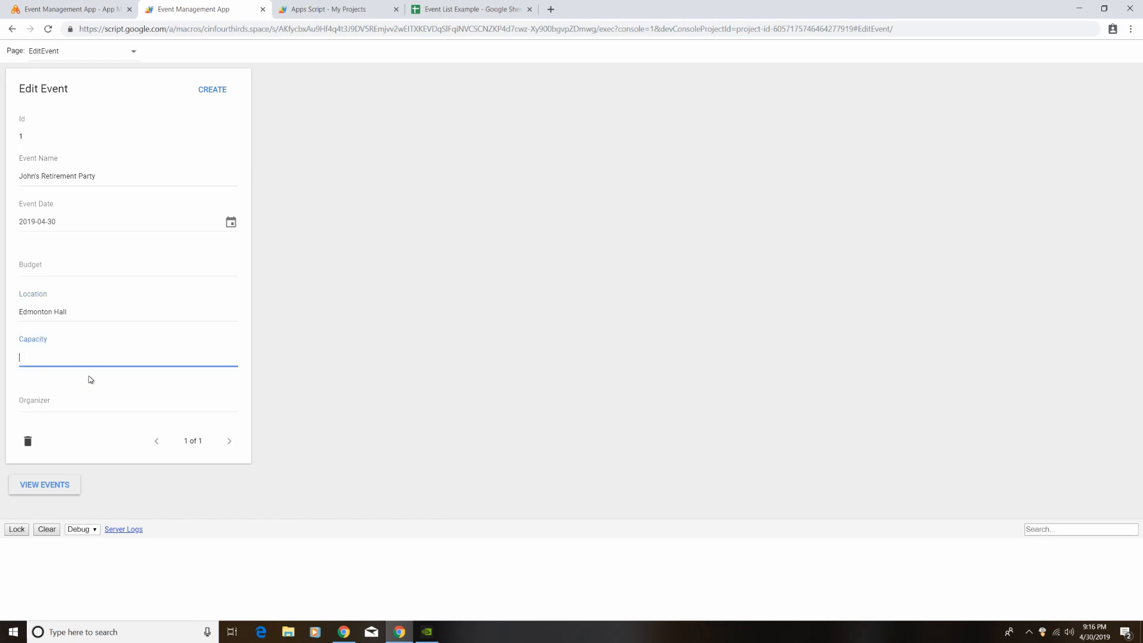
click(55, 485)
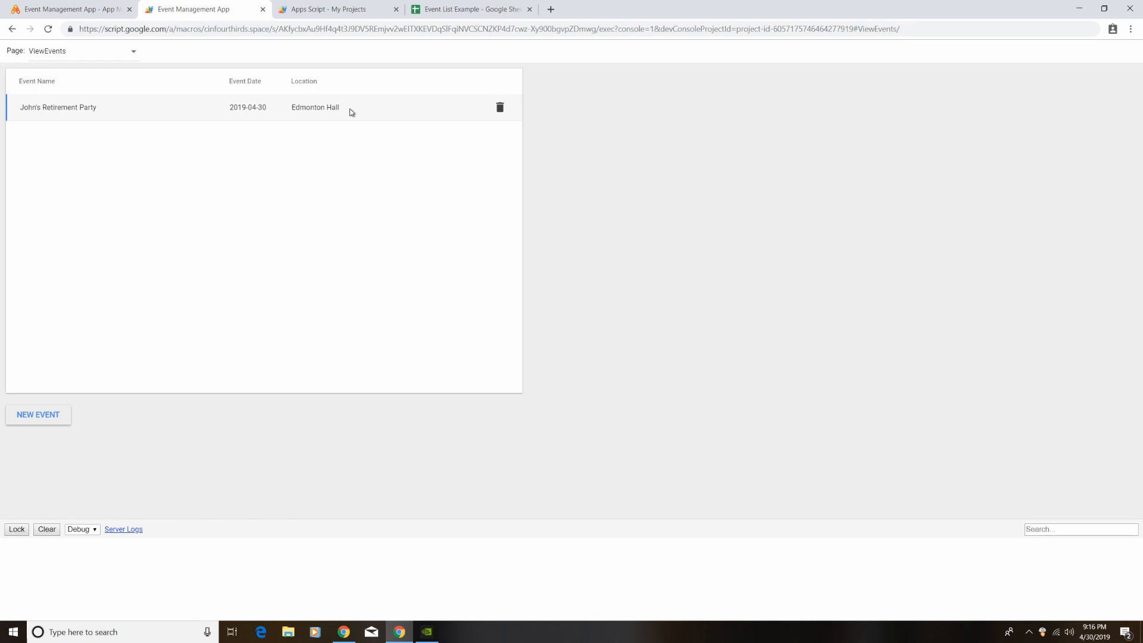
Step: Close the app preview and choose ViewEvents as the home page in the app settings
key(ctrl+w)
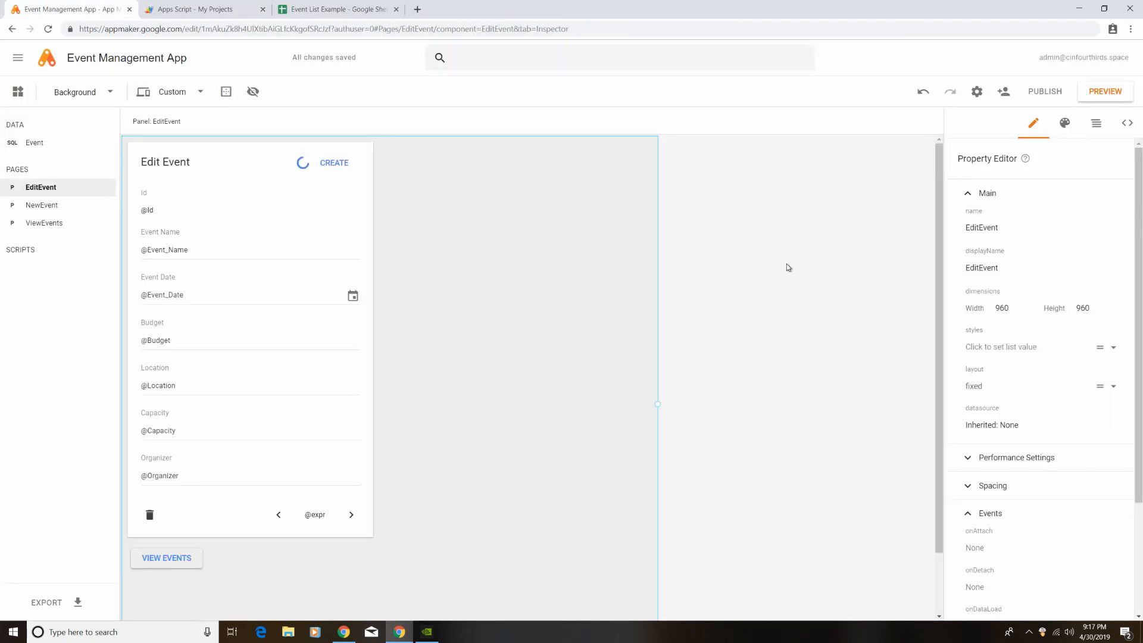
click(979, 93)
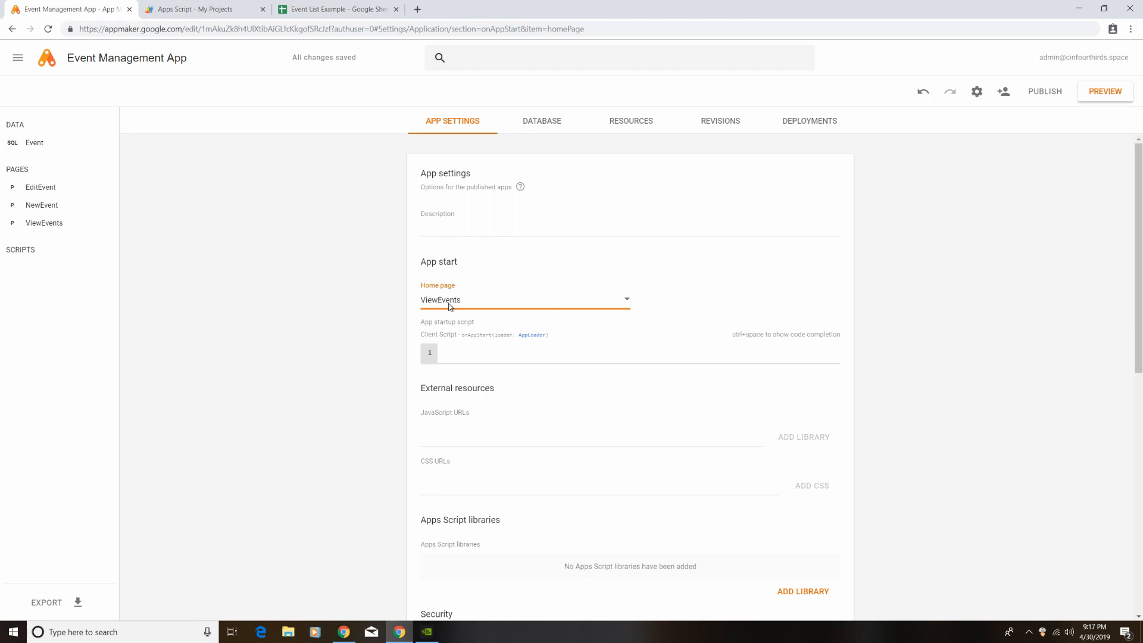
click(505, 304)
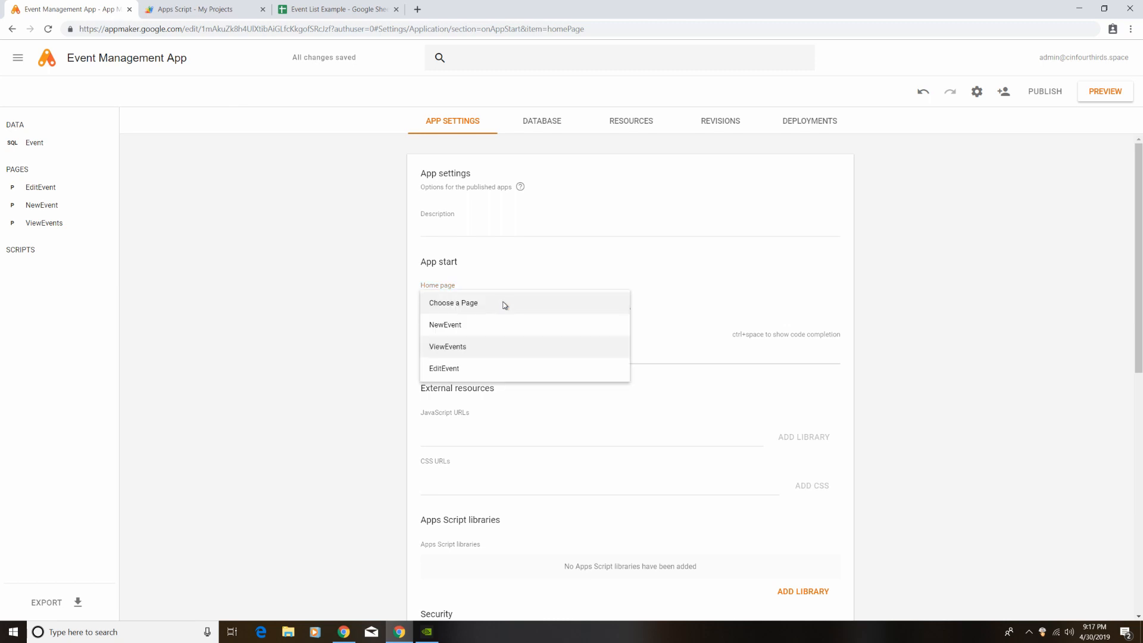
click(466, 347)
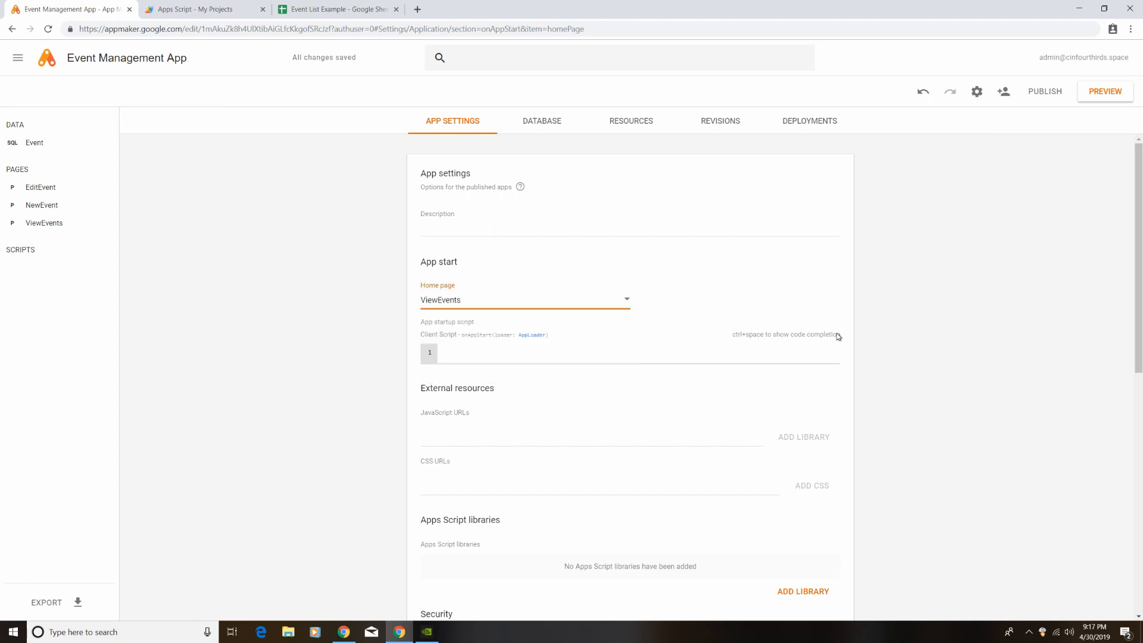
Step: Publish a new deployment named Production with unrestricted access and the default Cloud SQL database, authorizing it with the listed administrator account
click(1045, 92)
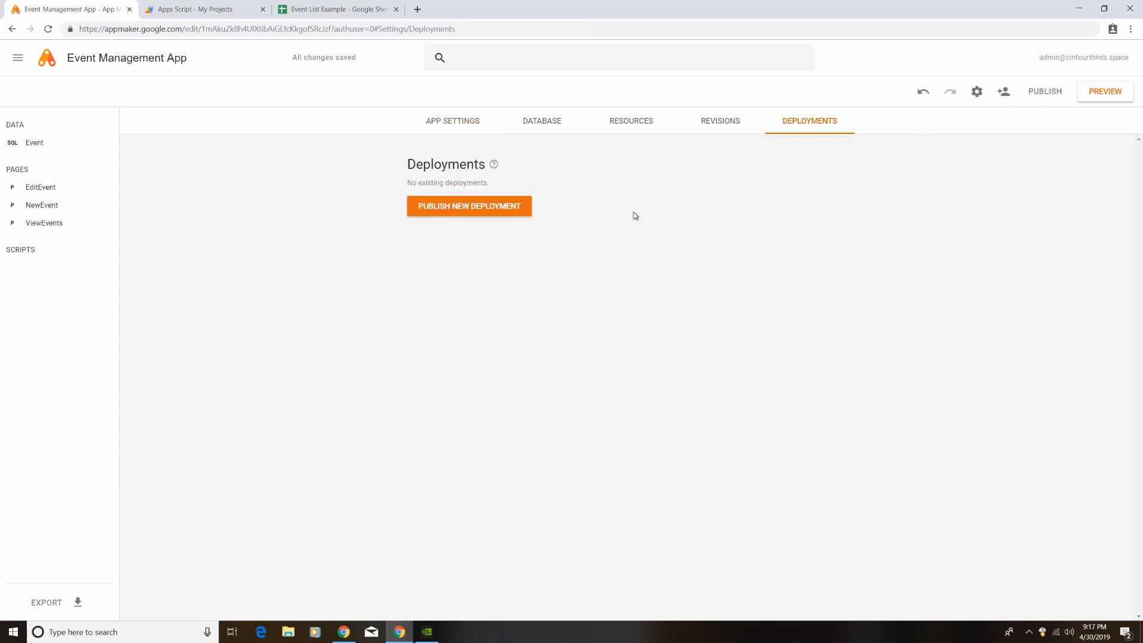
click(491, 208)
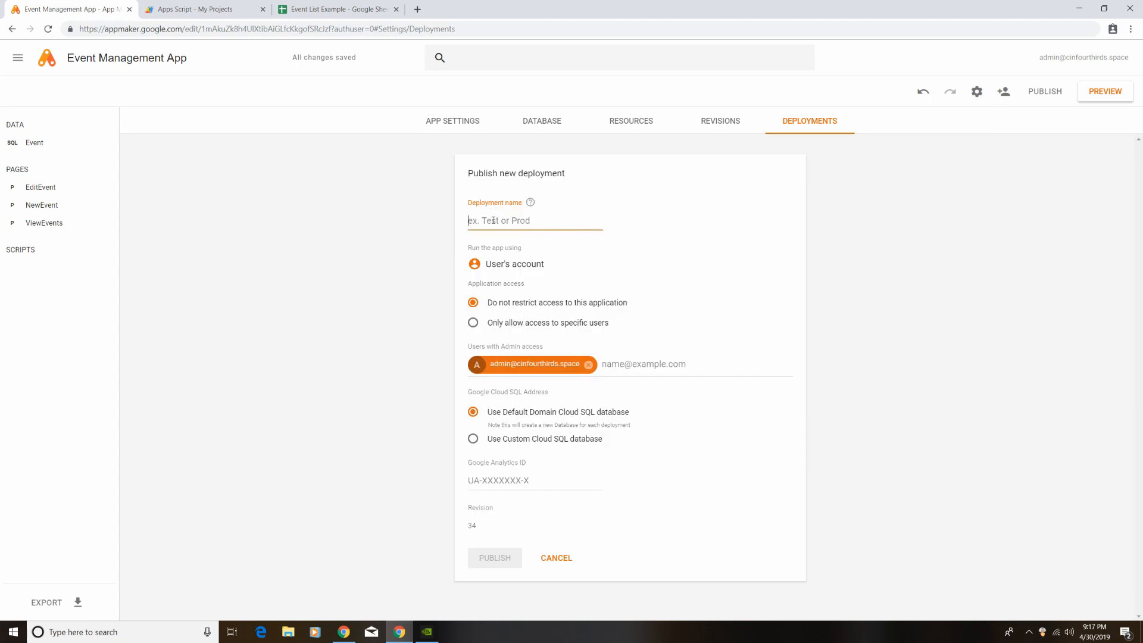
text(Production)
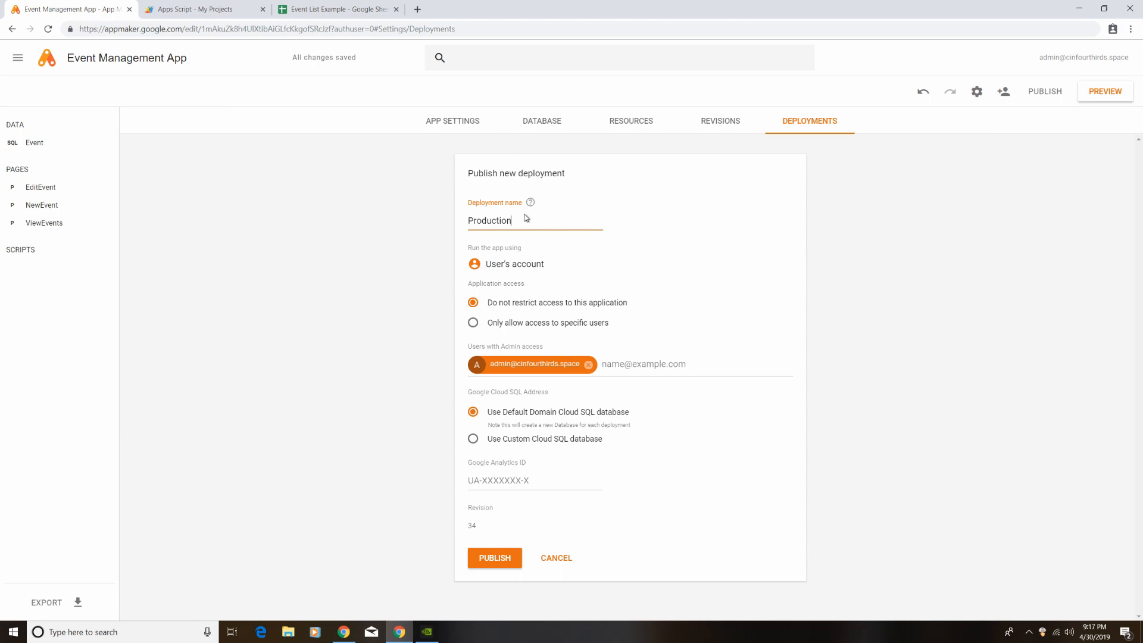
click(498, 560)
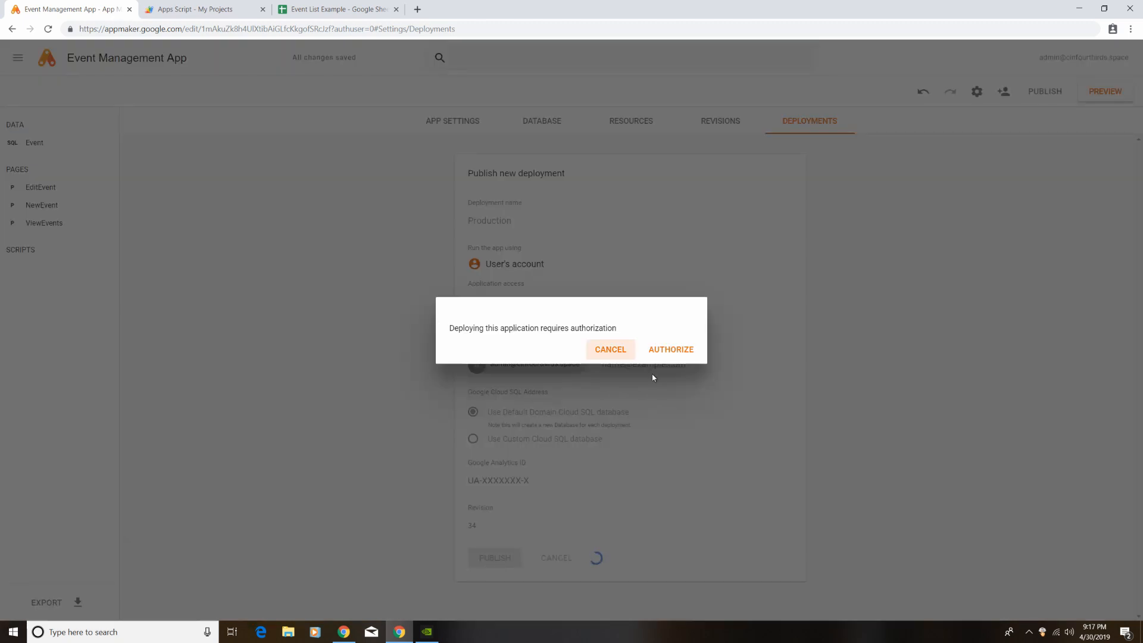
click(666, 349)
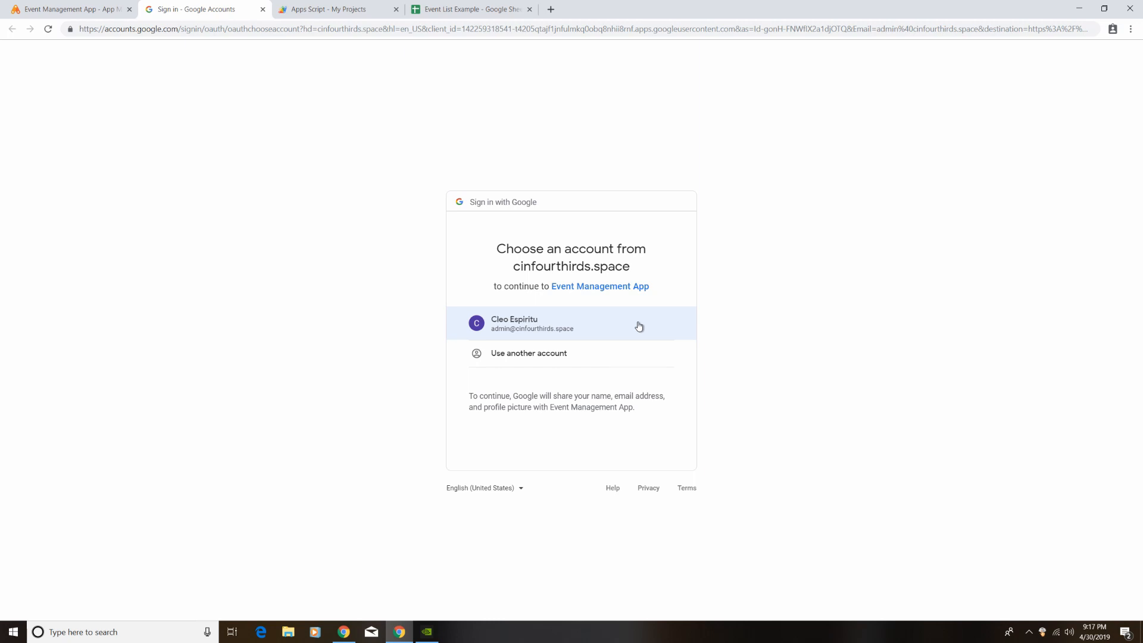
click(639, 326)
click(648, 461)
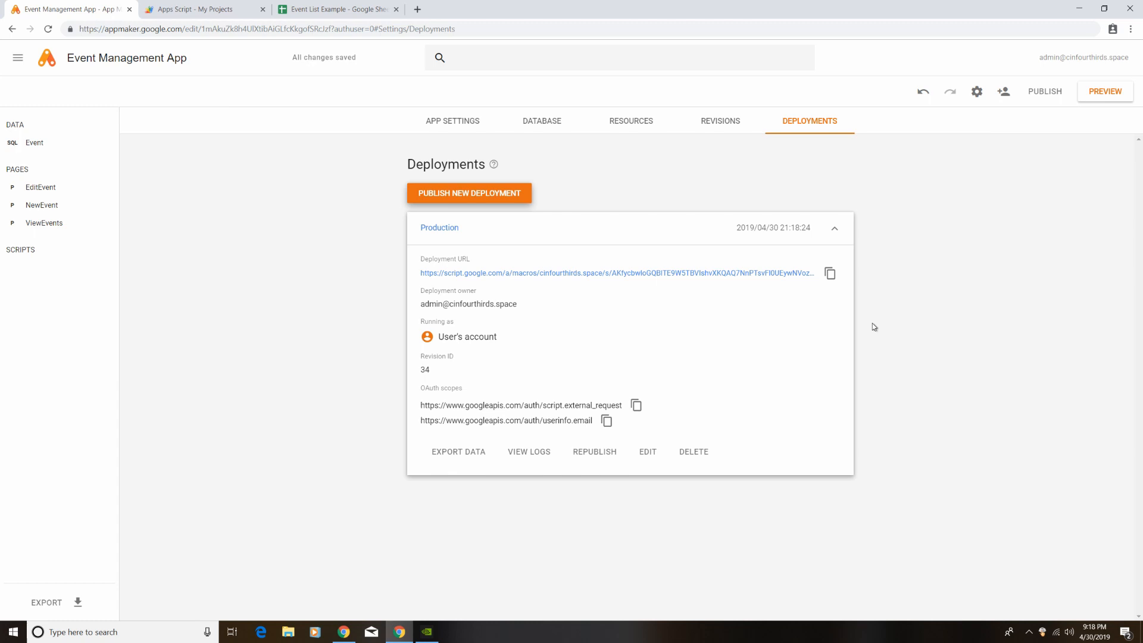
Step: Copy the Production deployment's URL and open it in a new browser tab
click(831, 274)
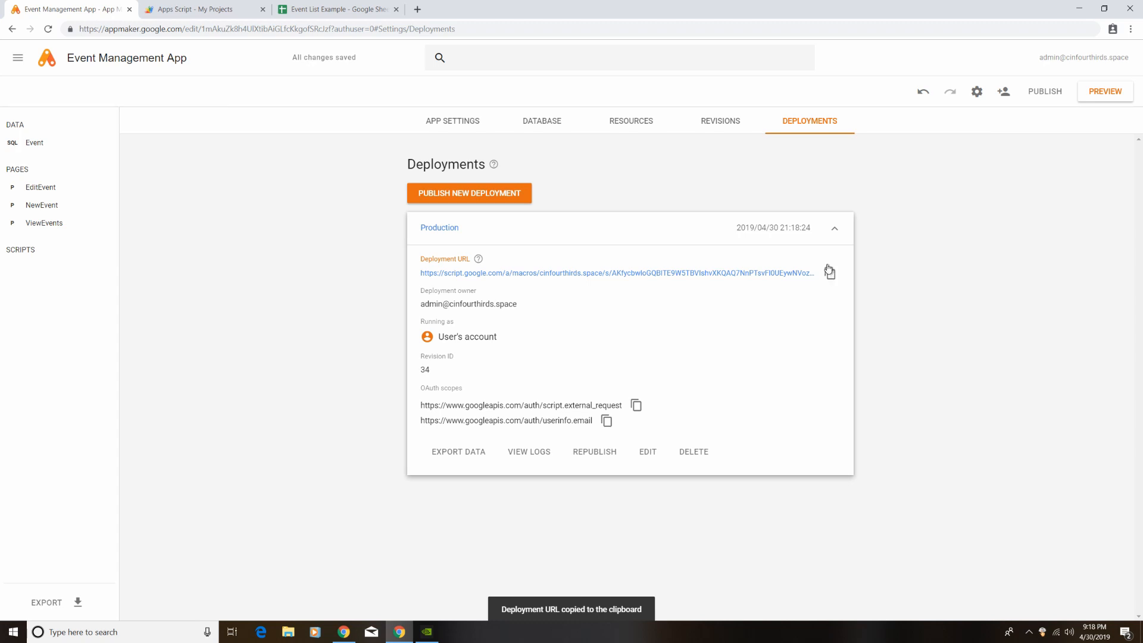
click(420, 9)
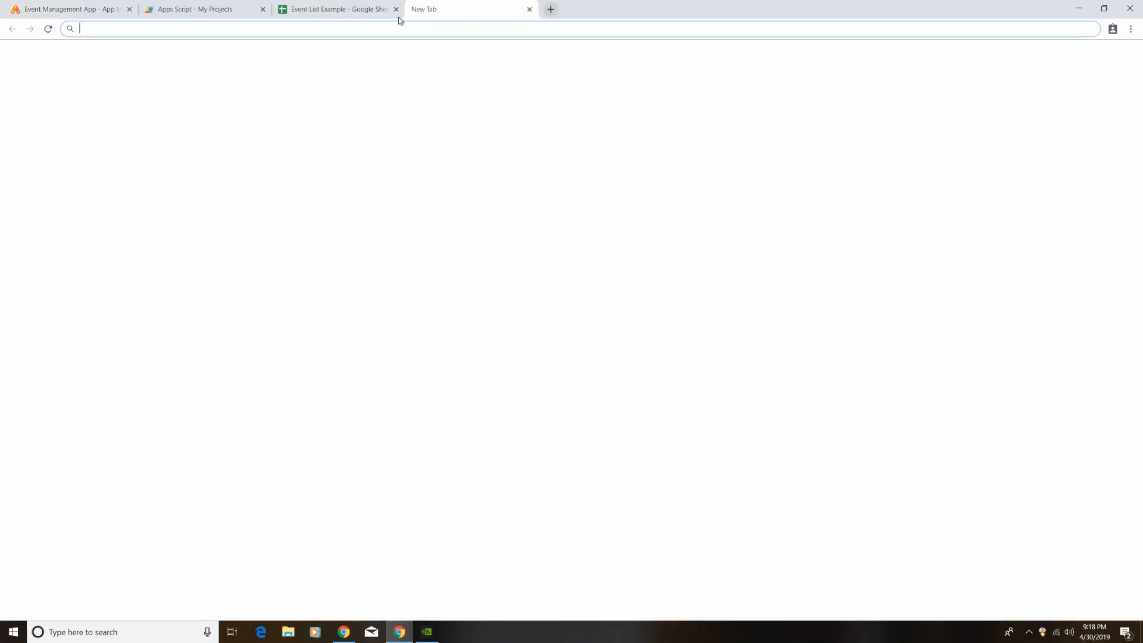
right_click(359, 28)
click(389, 114)
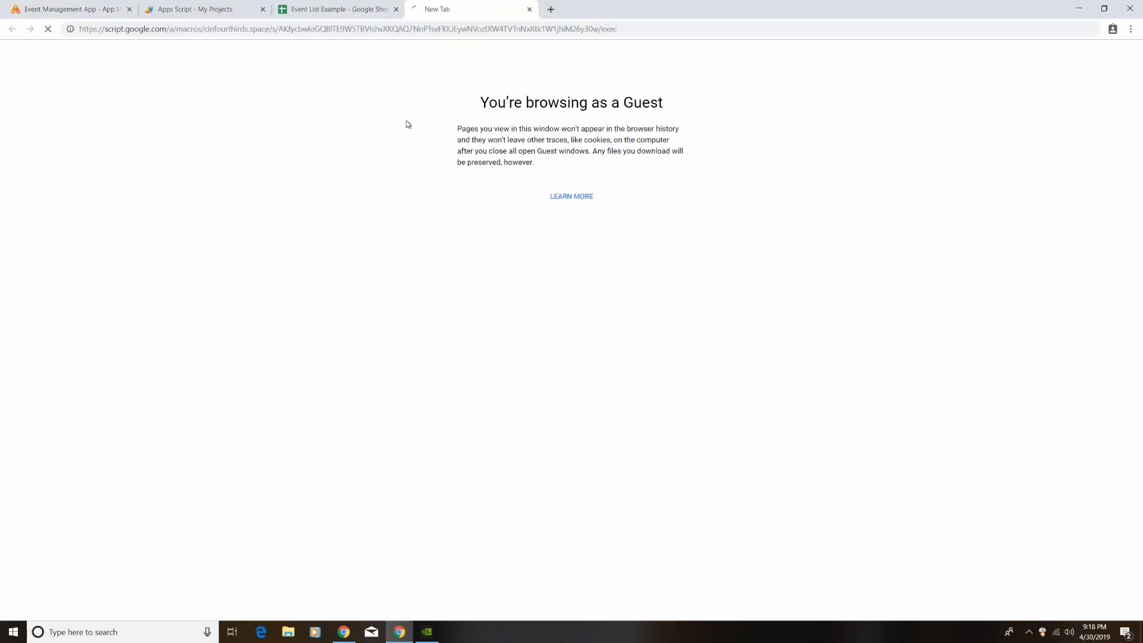